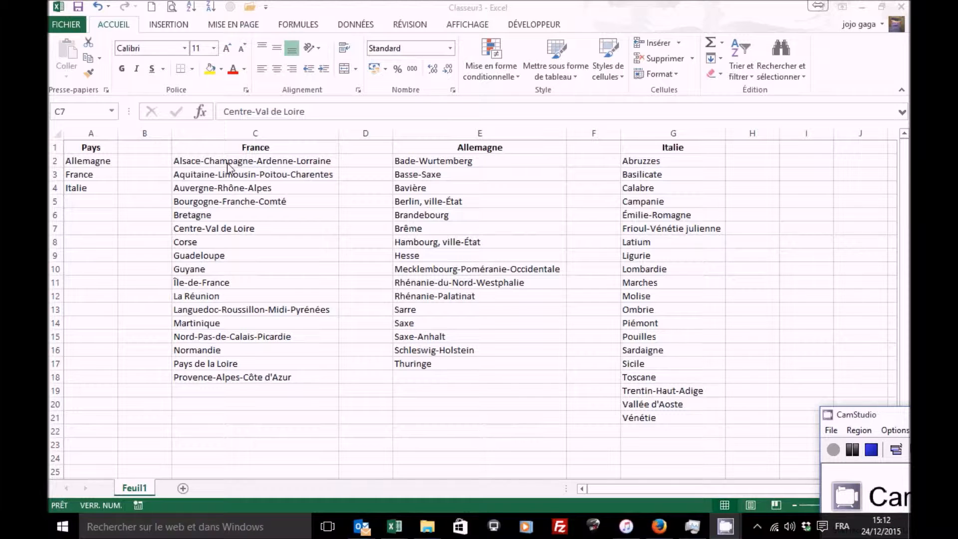
Step: Format the Pays list in A1:A4 as a table with headers, using an orange medium style
click(135, 220)
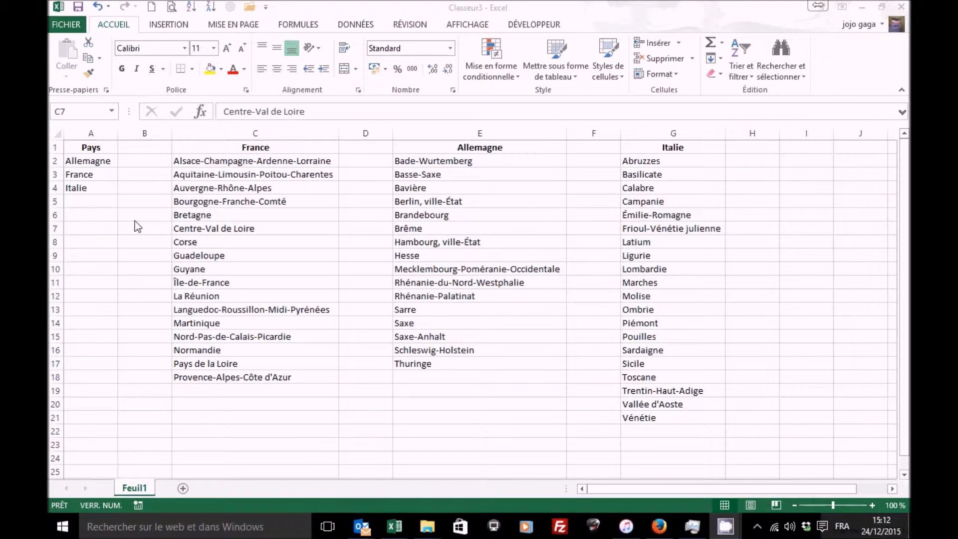
click(90, 170)
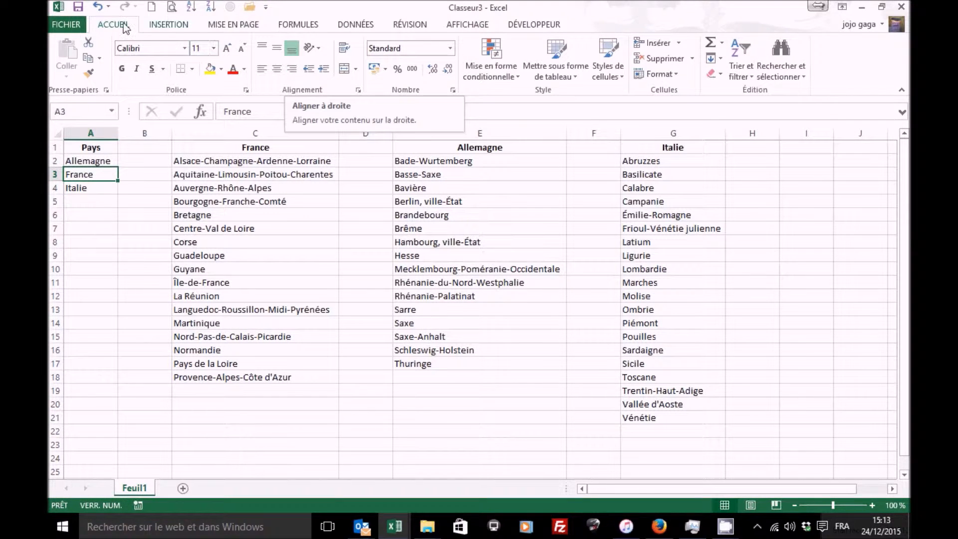
click(566, 75)
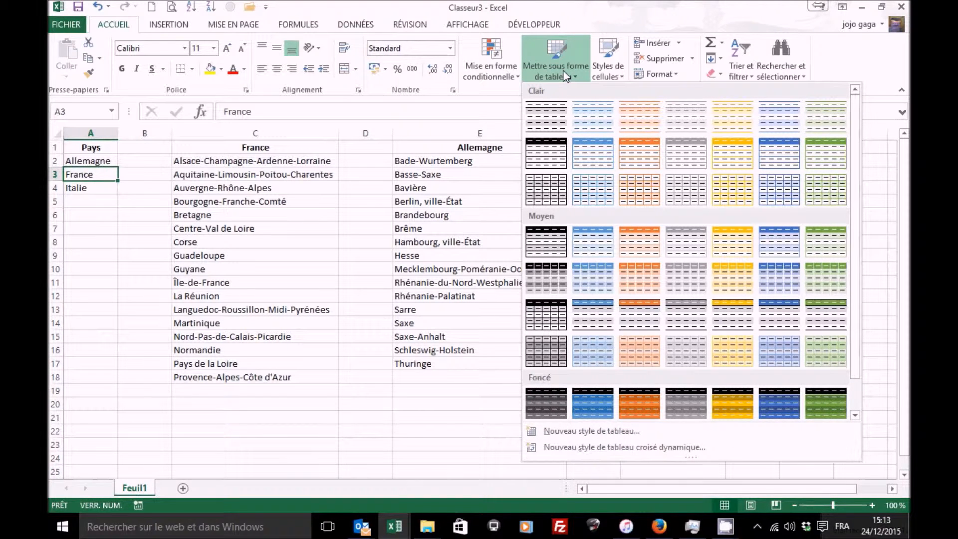
click(645, 248)
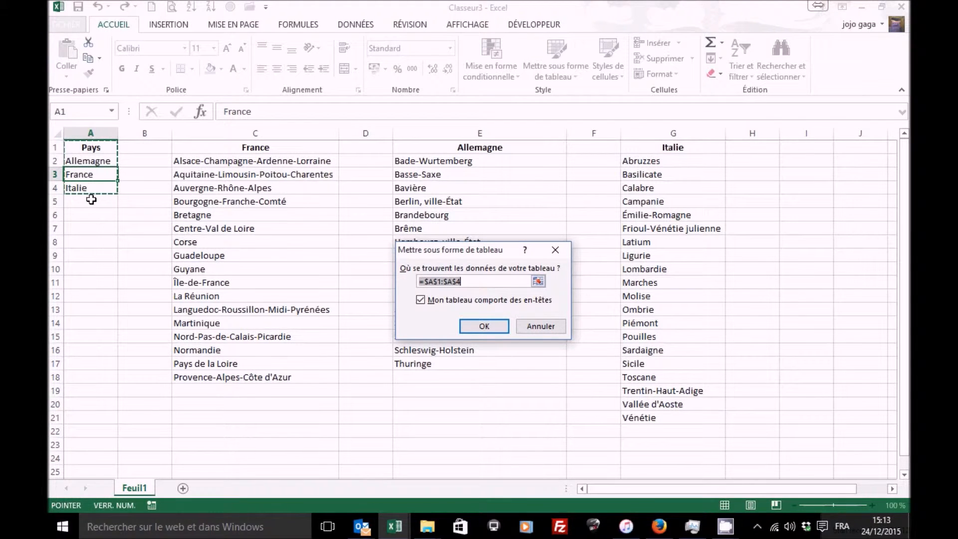
click(476, 328)
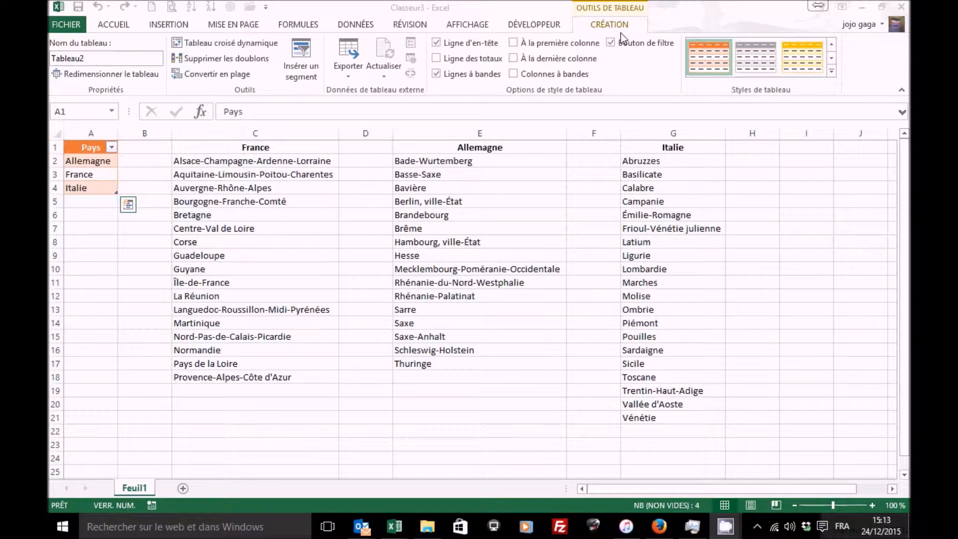
Step: Rename the Pays table as TblPays
click(103, 58)
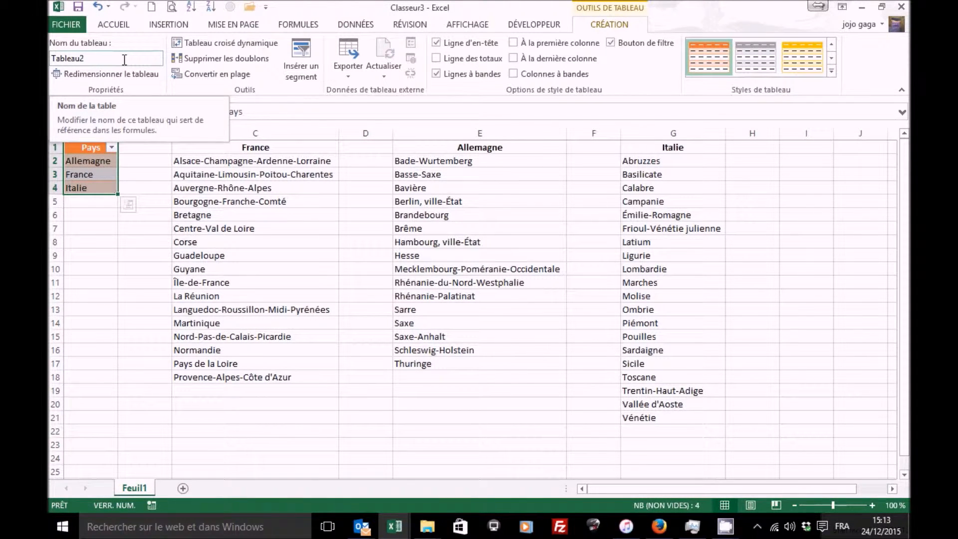
mouse_move(124, 60)
mouse_down()
mouse_move(80, 55)
mouse_move(115, 60)
mouse_up()
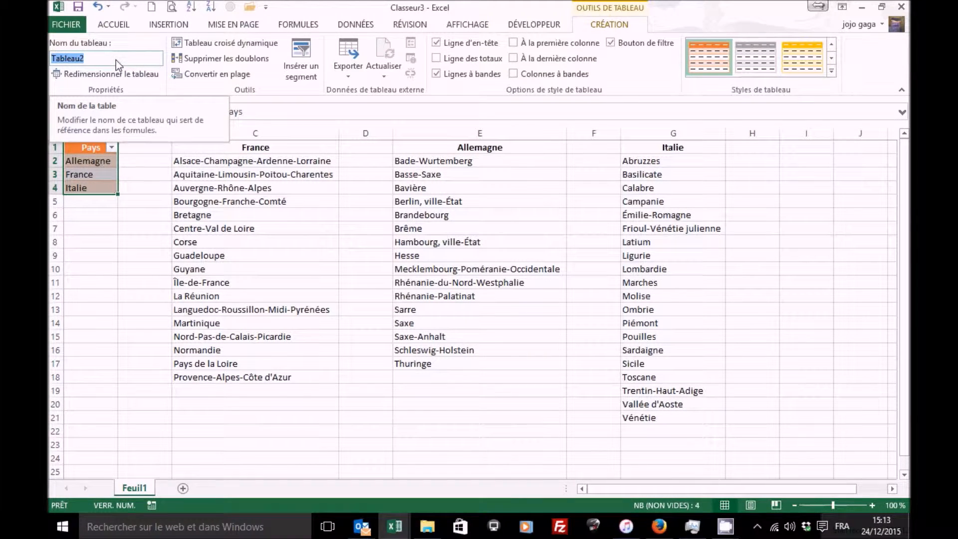
text(TblP)
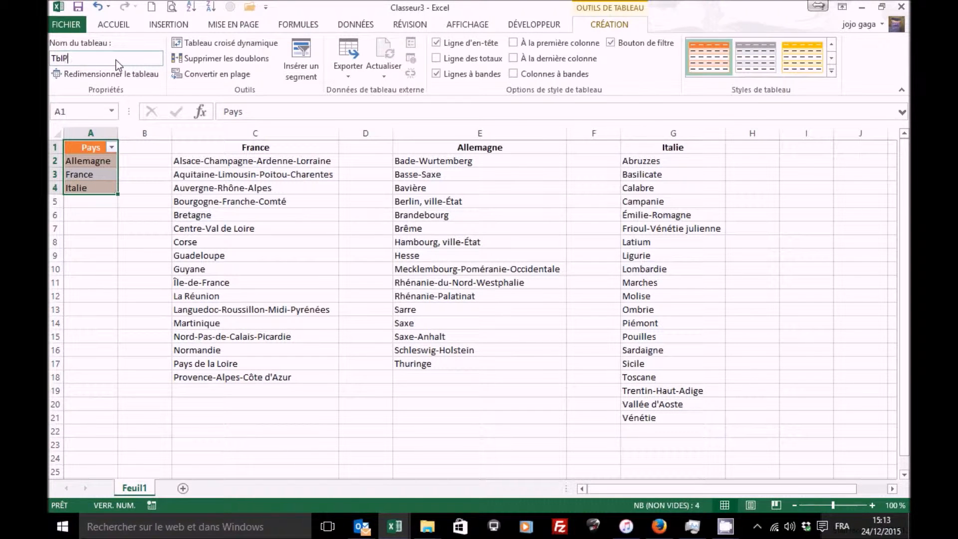
text(ays)
key(Return)
Step: Format the France list in C1:C18 as a table with headers, using a dark blue medium style
click(231, 204)
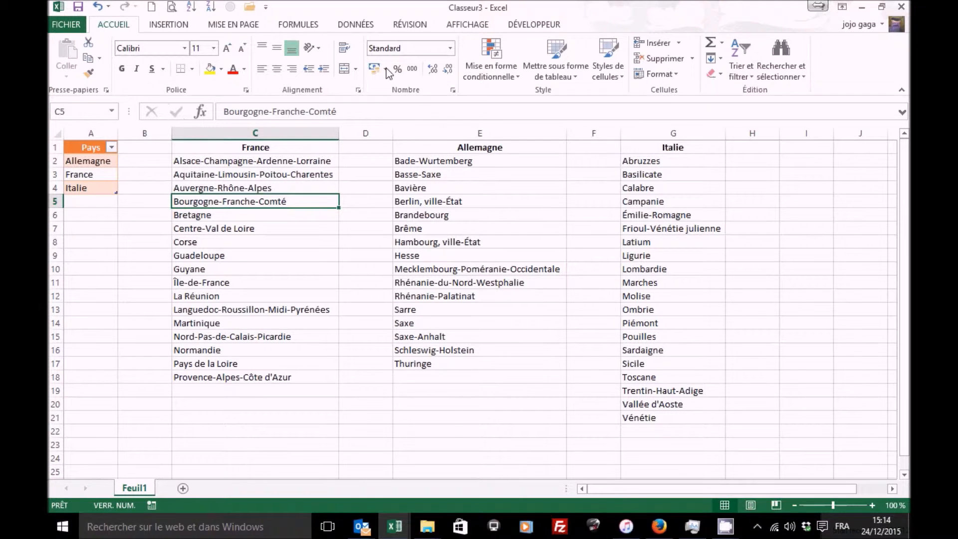
click(549, 75)
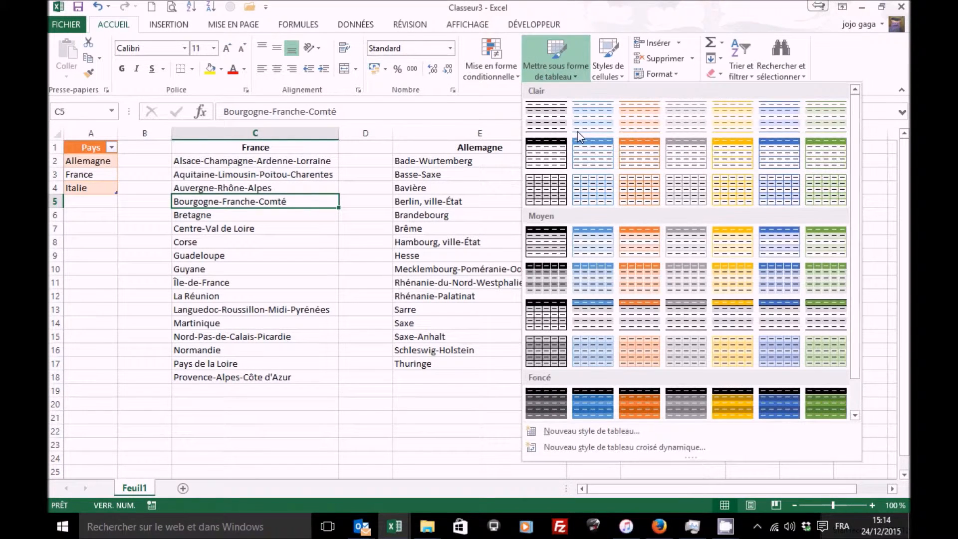
click(770, 243)
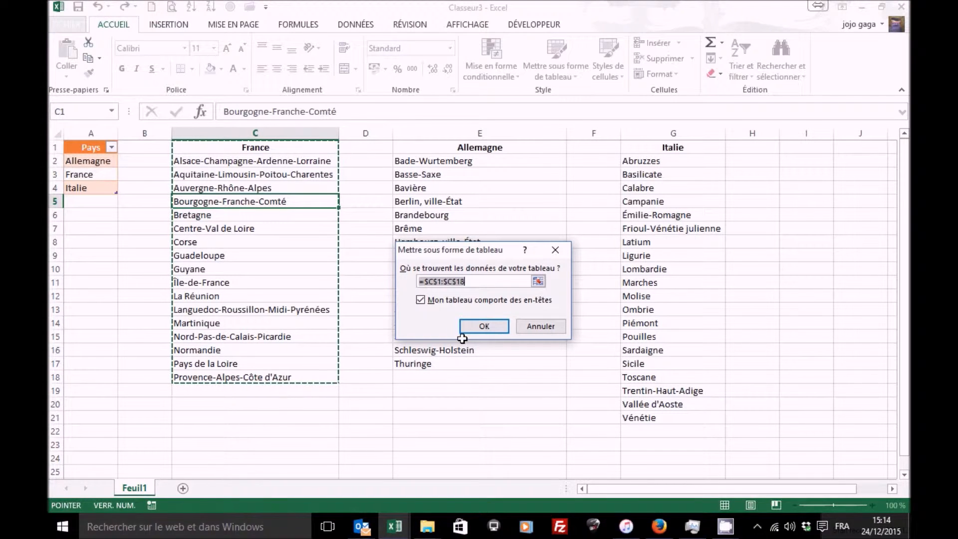
click(484, 326)
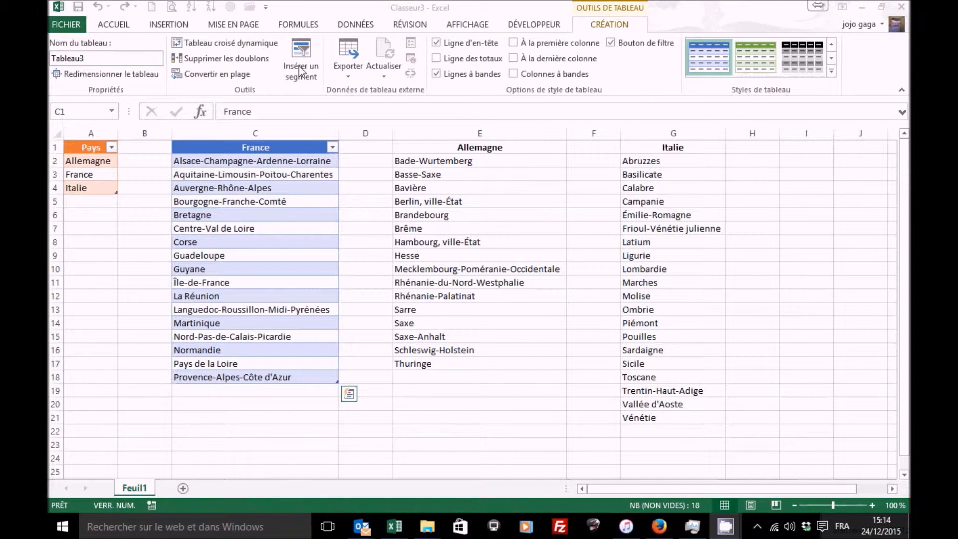
Step: Rename the France table as TblFrance
click(99, 59)
mouse_move(109, 60)
mouse_down()
mouse_move(54, 59)
mouse_move(116, 67)
mouse_up()
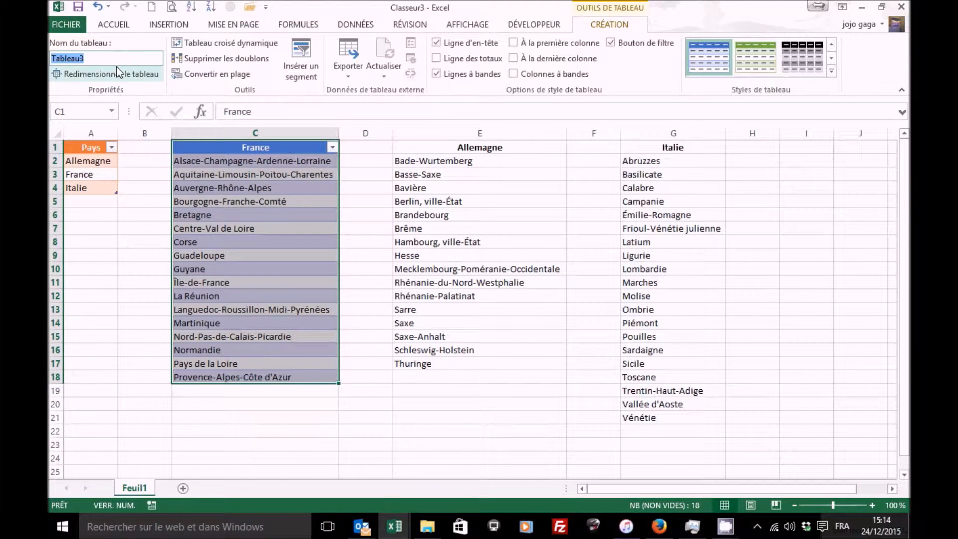
text(Tbl)
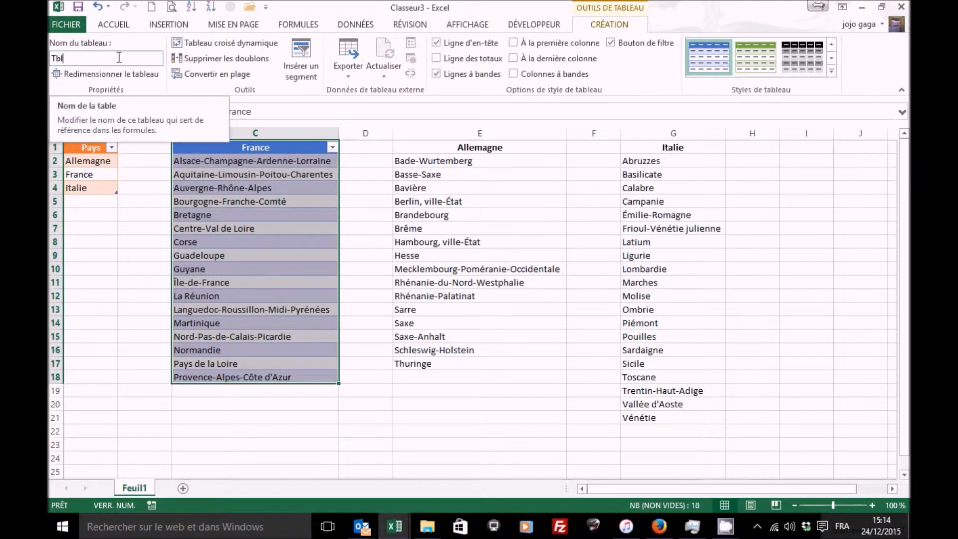
text(France)
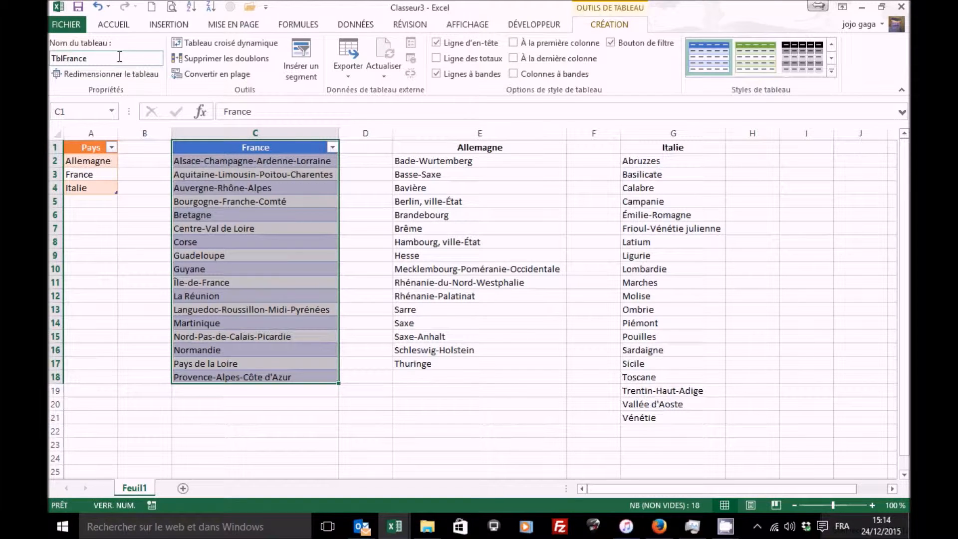
Step: Format the Allemagne list in column E as a table with headers, using a gold medium style
click(439, 205)
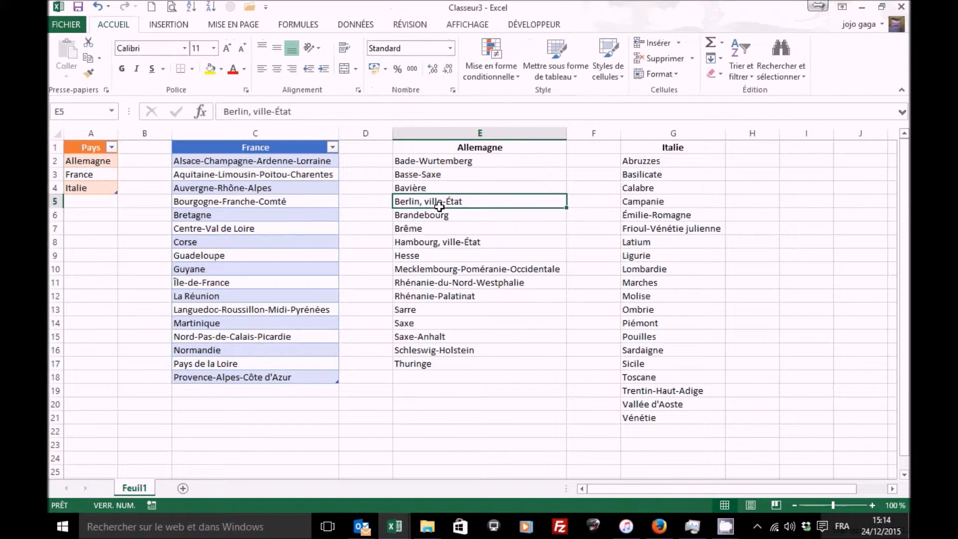
click(563, 74)
click(726, 277)
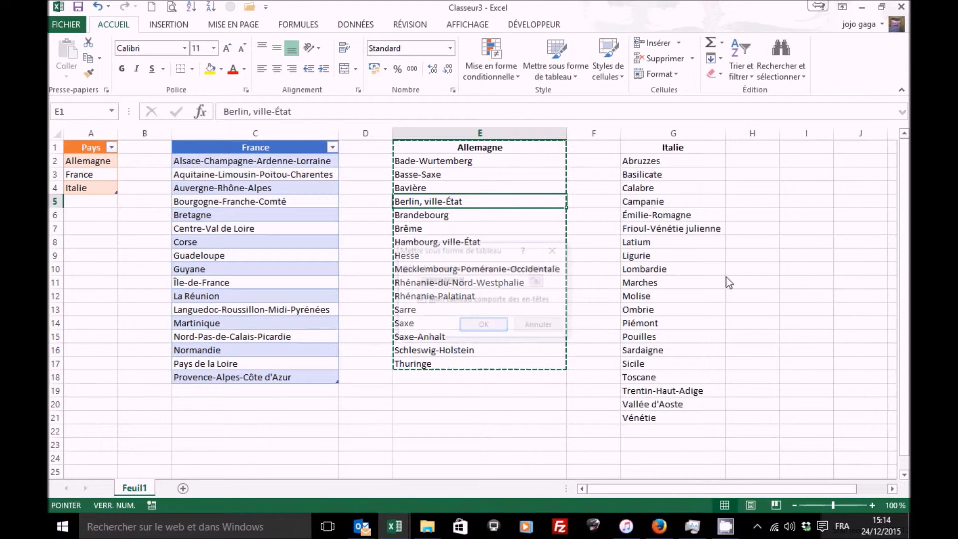
click(484, 325)
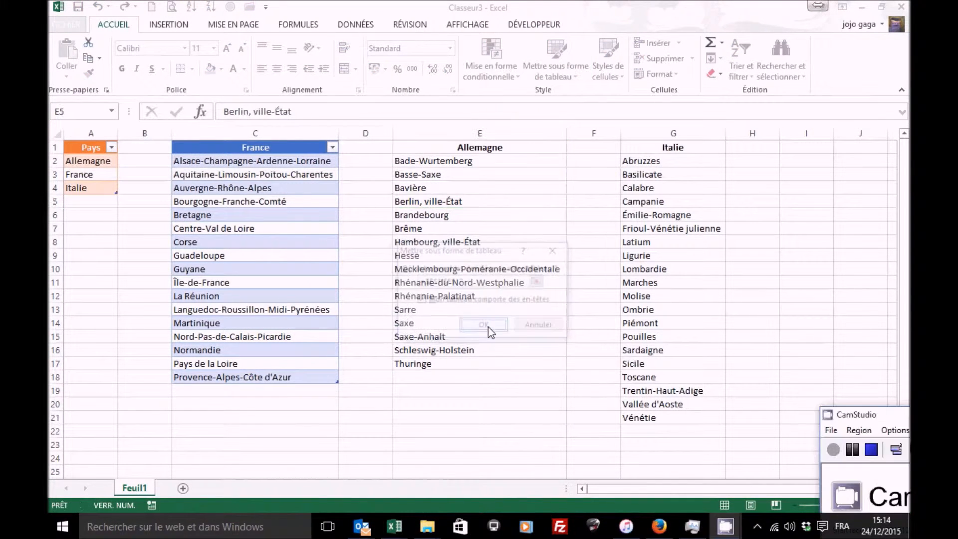
Step: Rename the Allemagne table as TblAllemagne
click(111, 56)
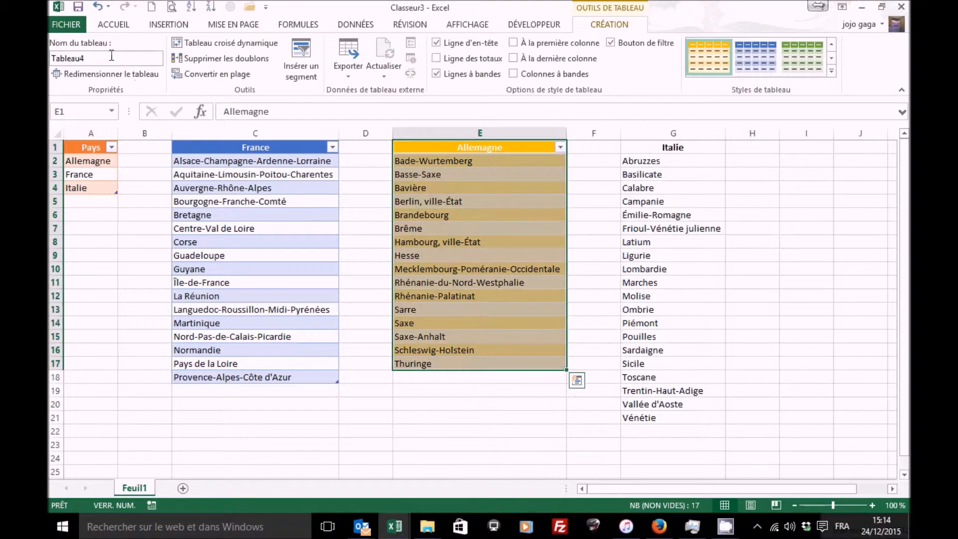
click(112, 56)
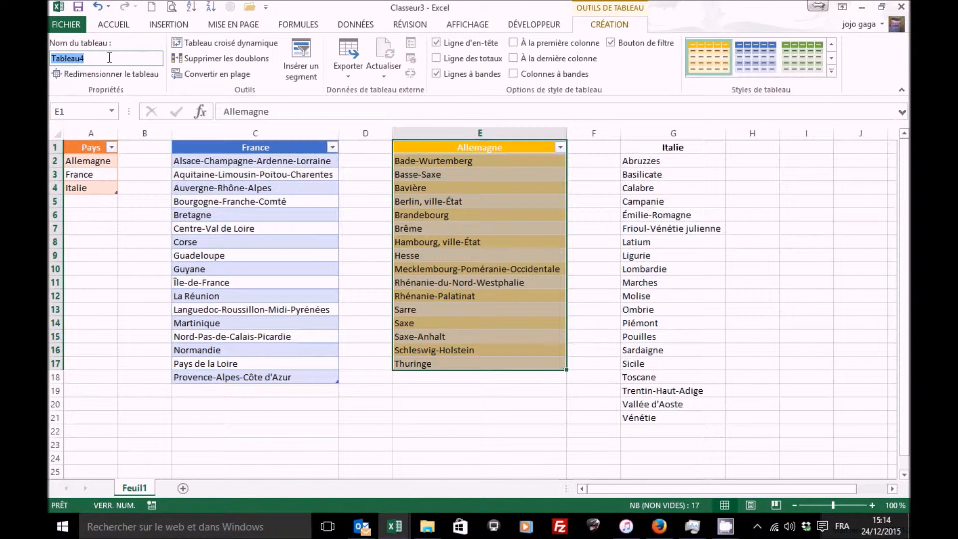
text(t)
key(Caps_Lock)
text(BL)
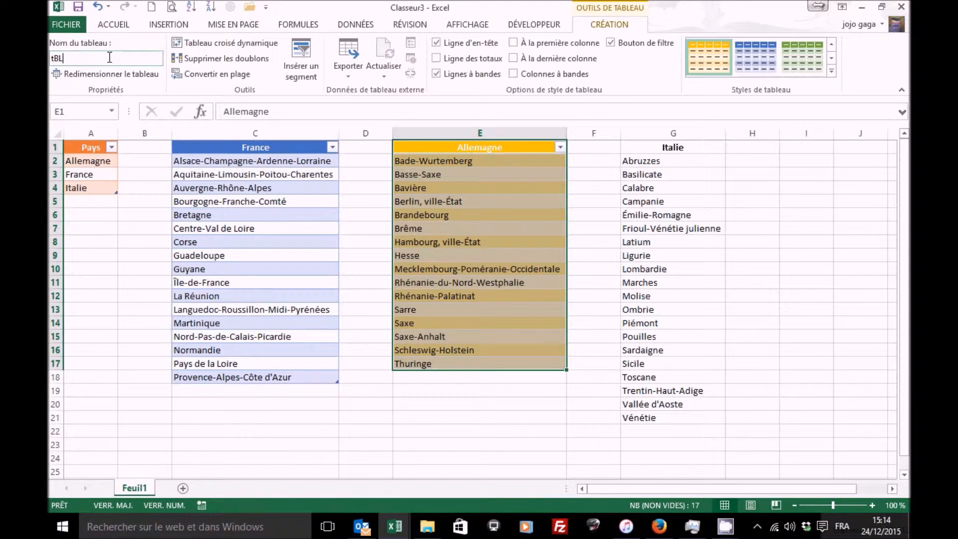
key(BackSpace)
key(BackSpace)
key(BackSpace)
key(Caps_Lock)
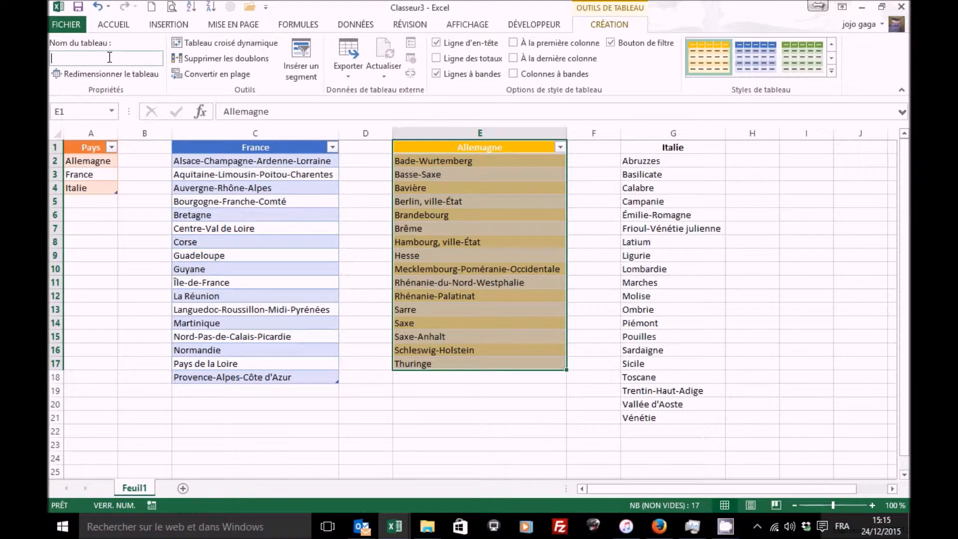
text(TblAllemagne)
Step: Format the Italie list in G1:G21 as a table with headers, using a green medium style
click(662, 227)
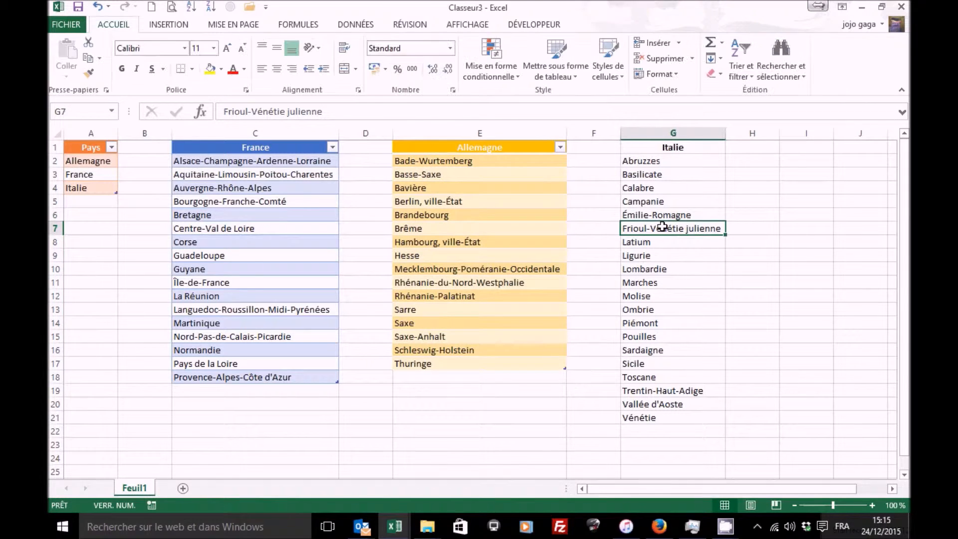
click(543, 76)
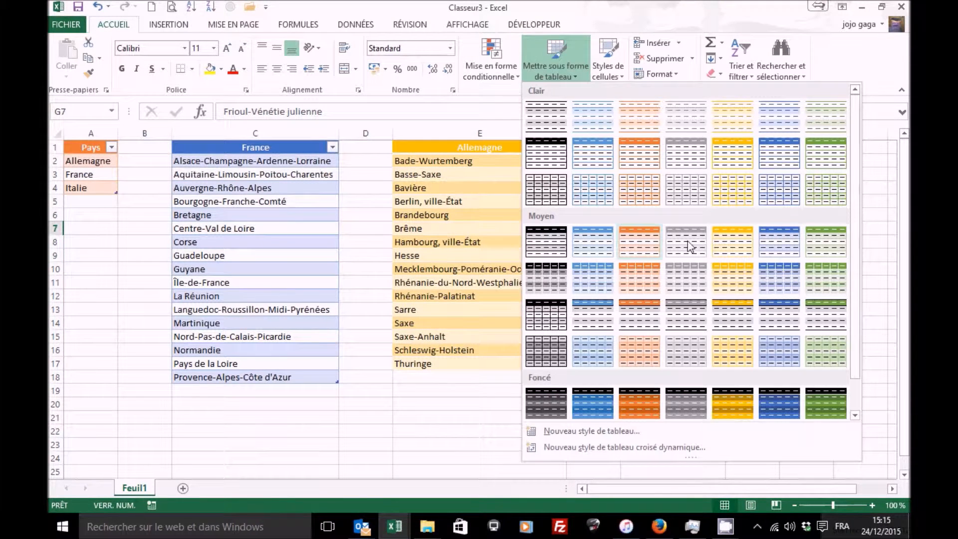
click(827, 246)
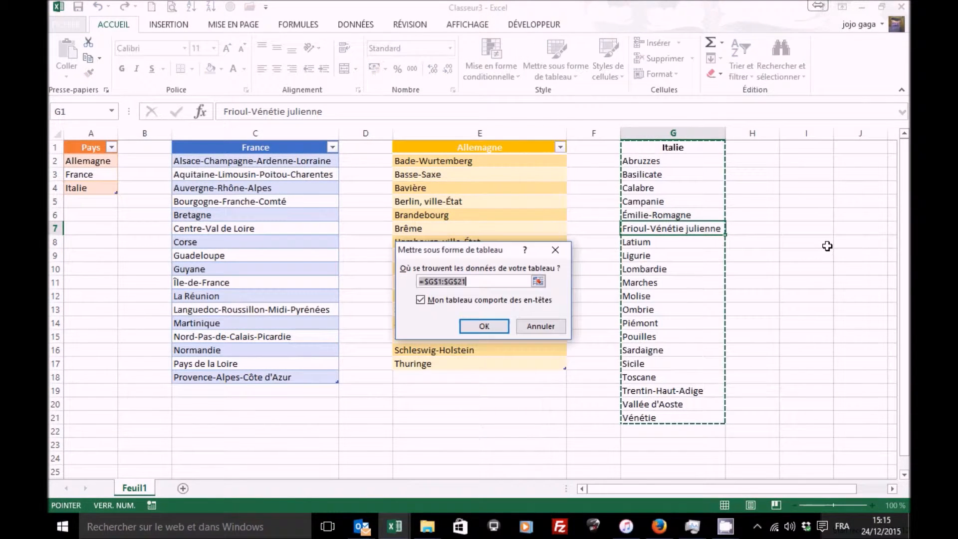
click(488, 324)
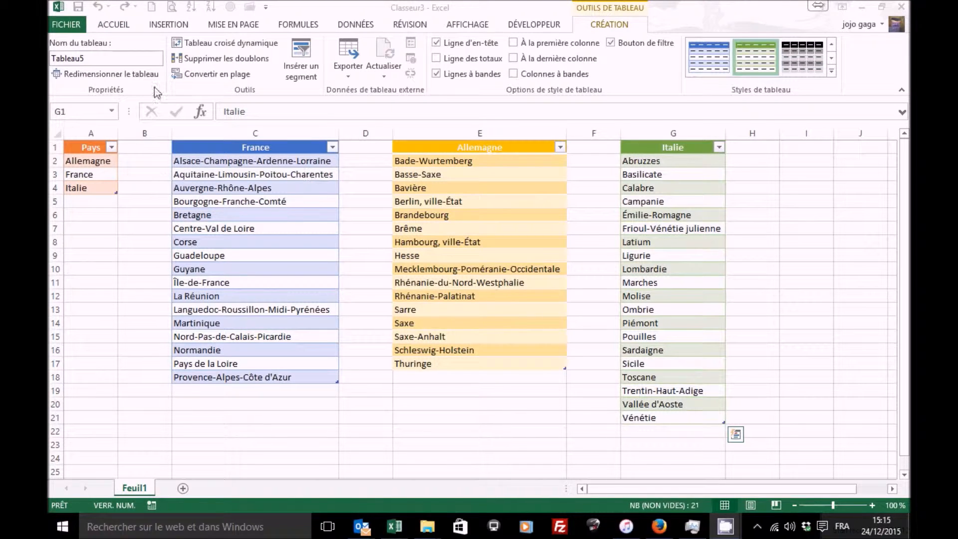
Step: Rename the Italie table as TblItalie
click(124, 55)
click(86, 55)
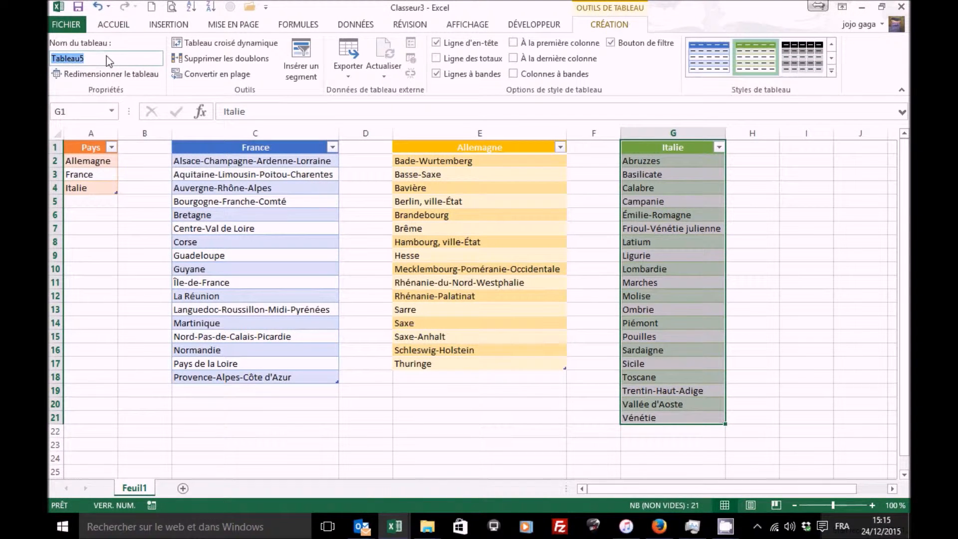
text(Tb)
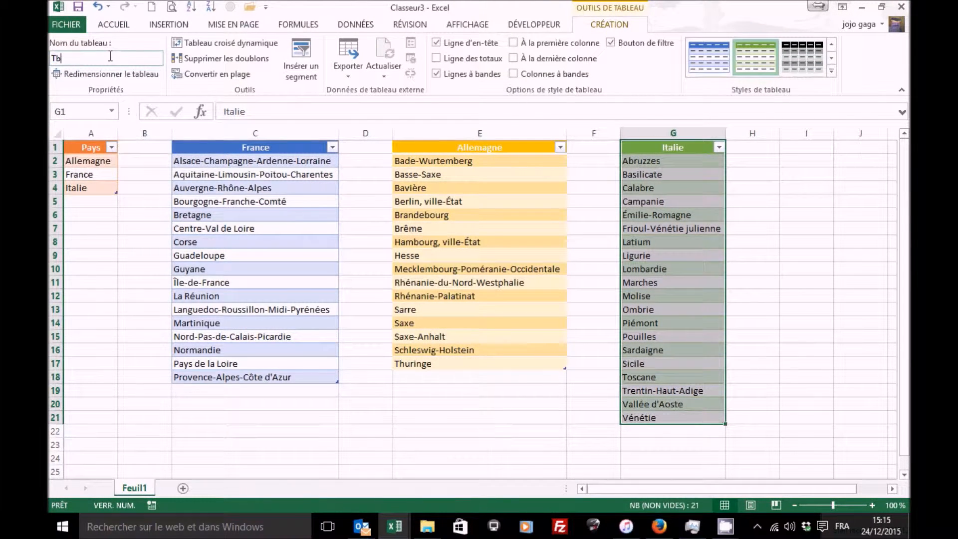
text(lItalie)
Step: Add a new worksheet and enter the headers Pays in A1 and Province in B1
click(183, 488)
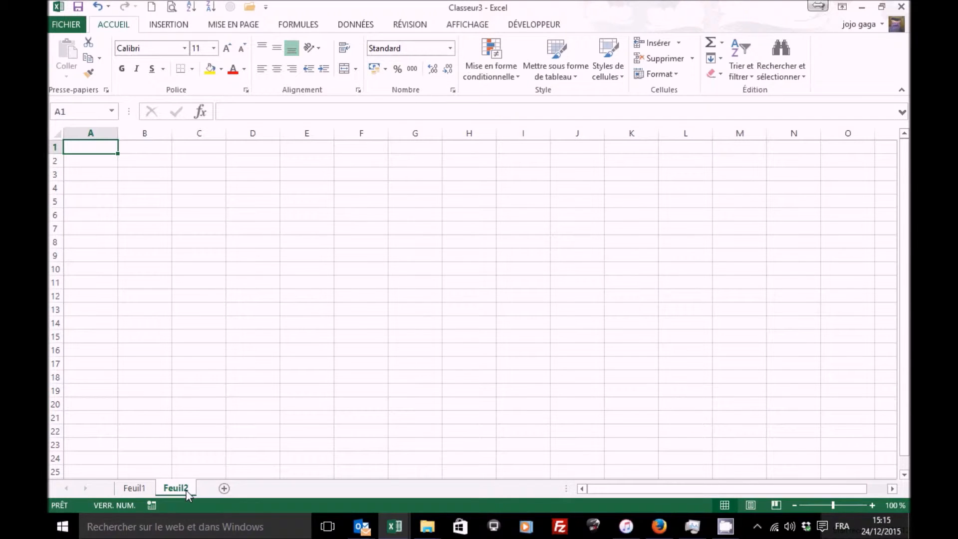
text(Pays)
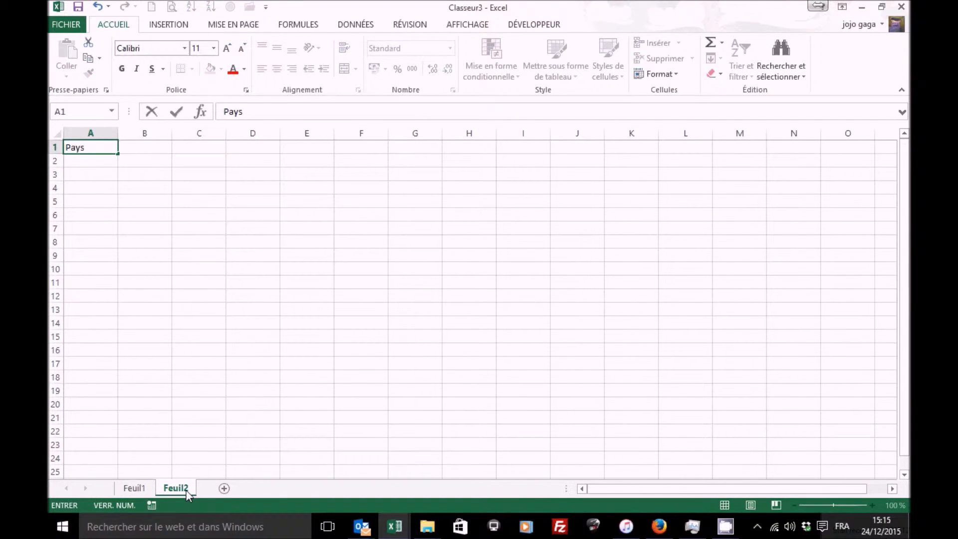
key(Tab)
text(P)
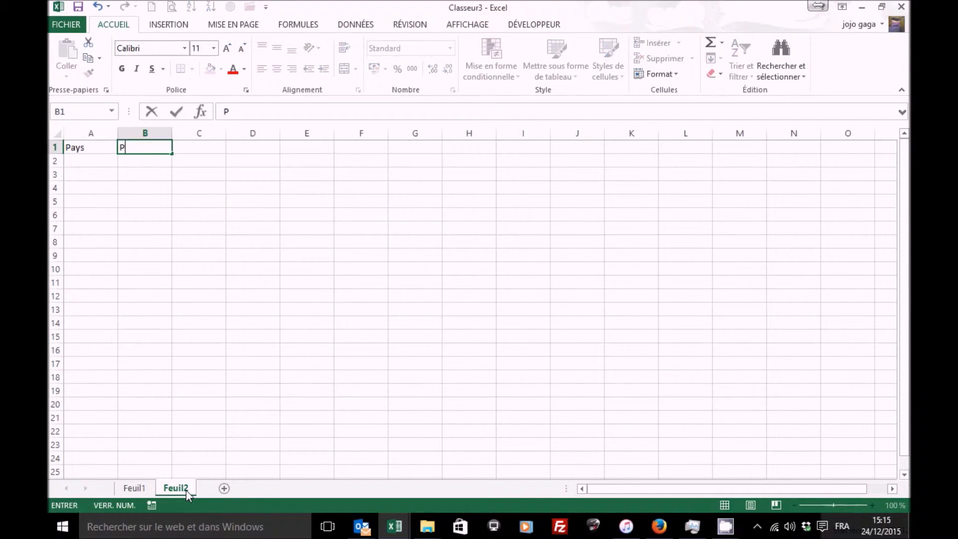
text(rovince)
key(Return)
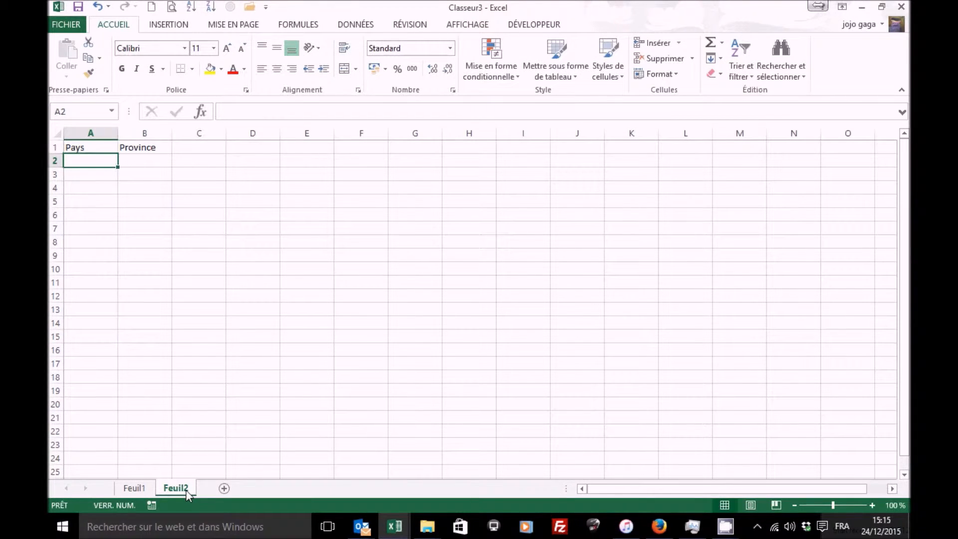
Step: Apply list data validation to the whole Pays column A with the source =indirect("TblPays")
click(94, 131)
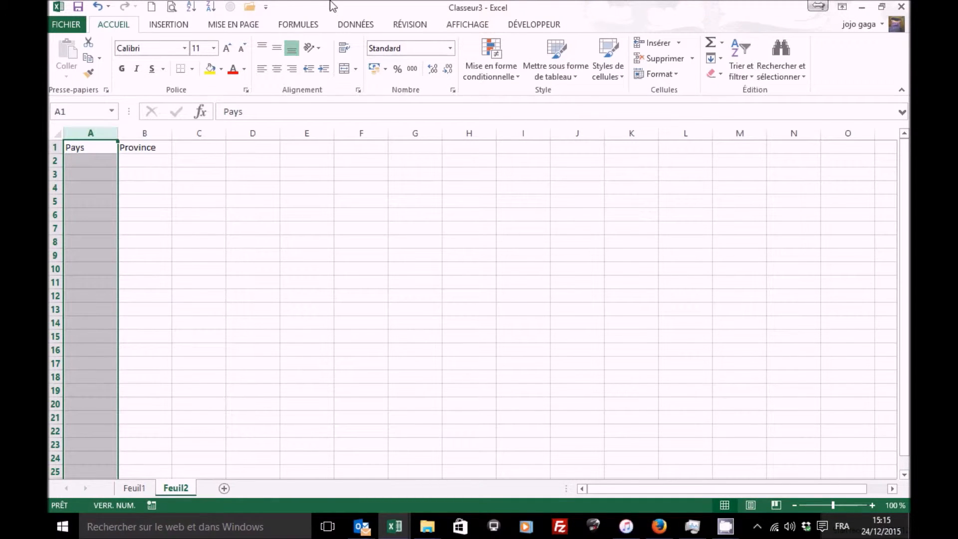
click(353, 24)
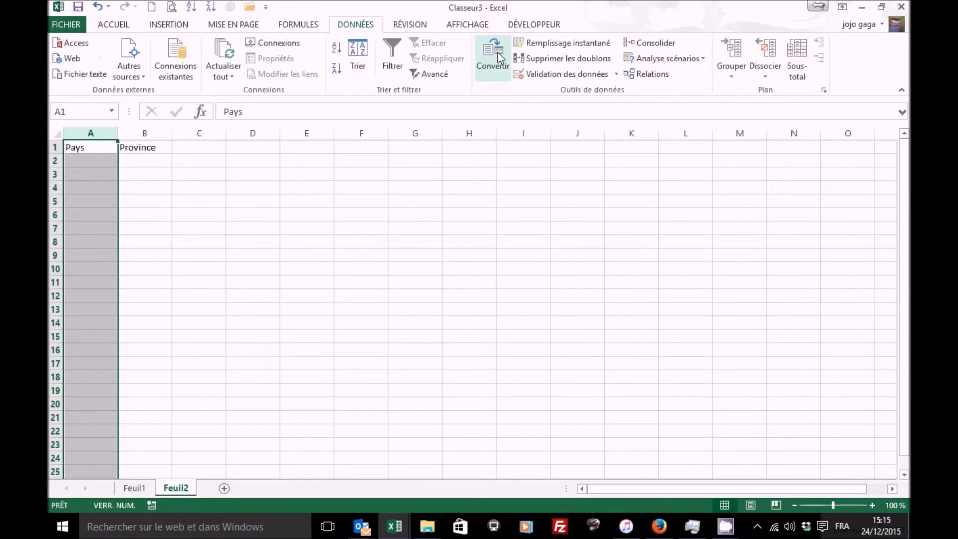
click(593, 72)
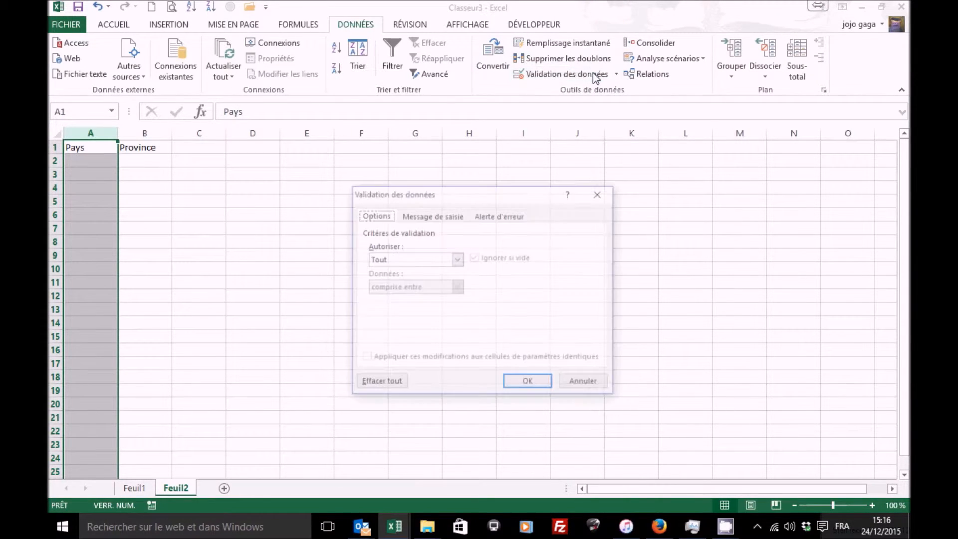
click(457, 259)
click(399, 298)
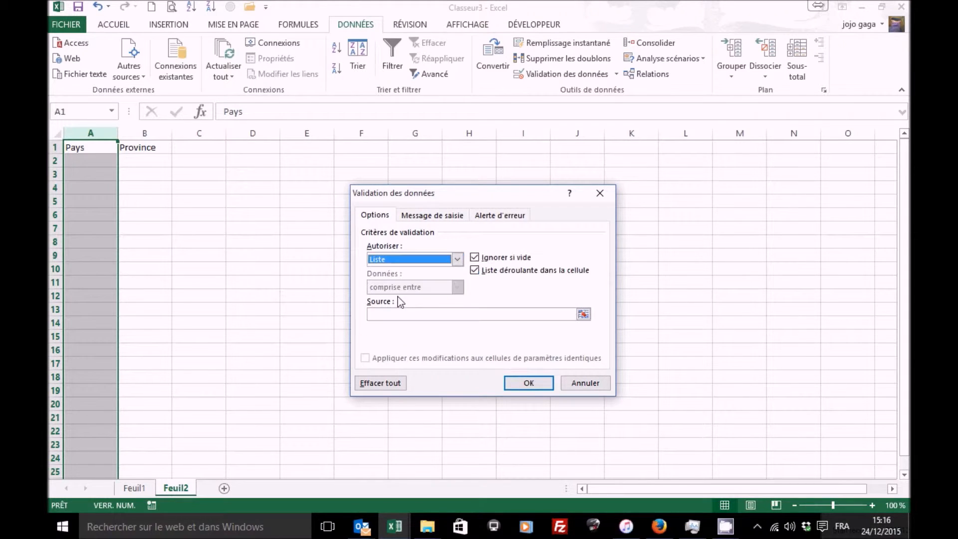
click(395, 313)
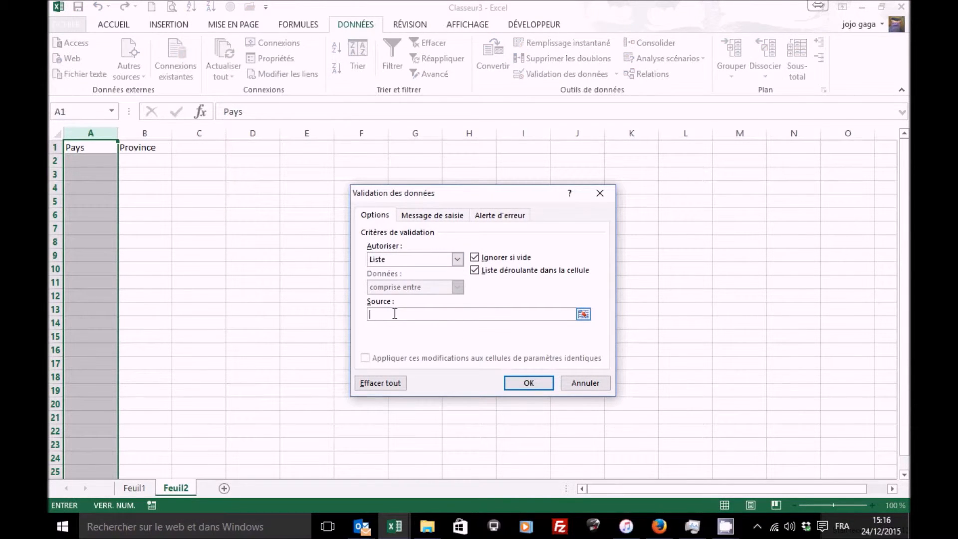
text(=in)
text(direct)
text((')
text(Tb)
text(lPays")
text())
click(520, 379)
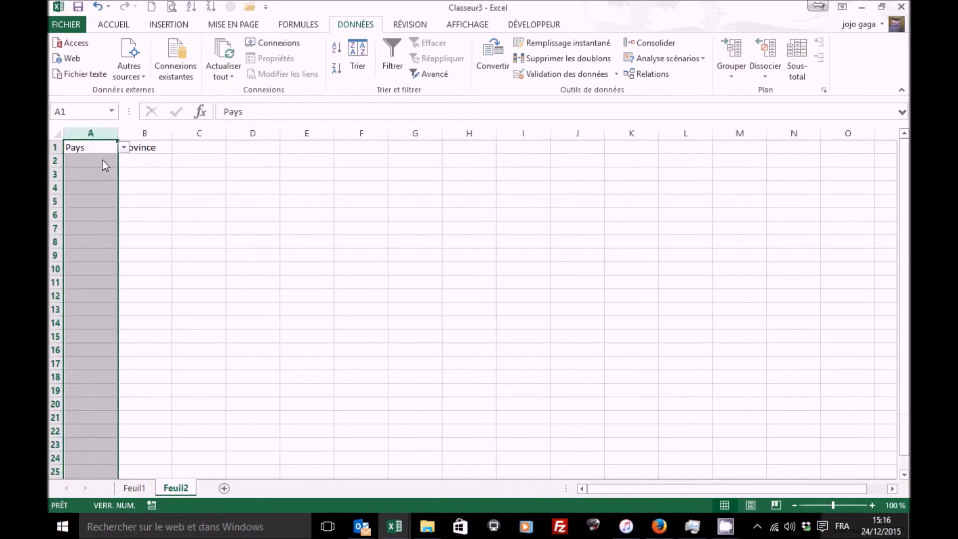
Step: Choose France from the validation list in cell A2
click(113, 159)
click(124, 160)
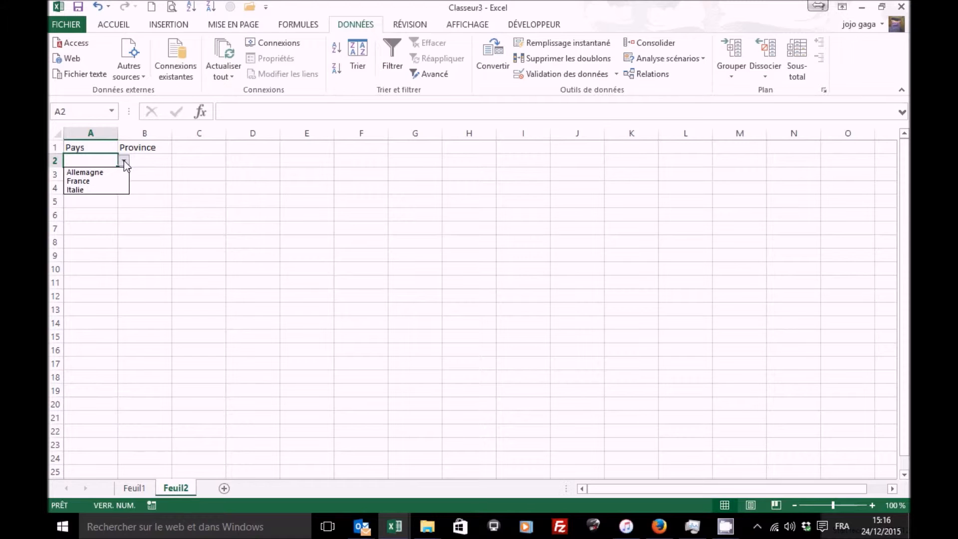
click(100, 181)
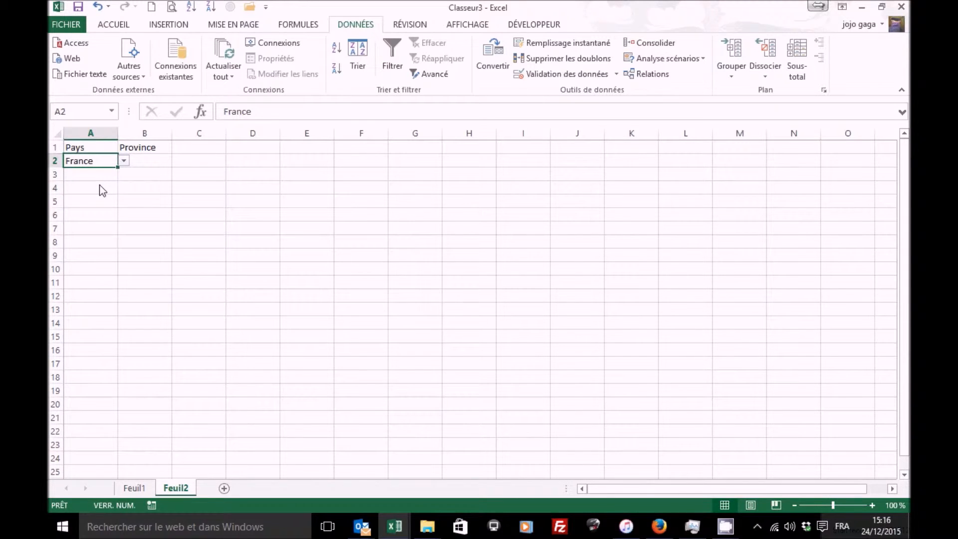
Step: Apply list data validation to the whole Province column B with the source =indirect("Tbl"&$A1)
click(145, 133)
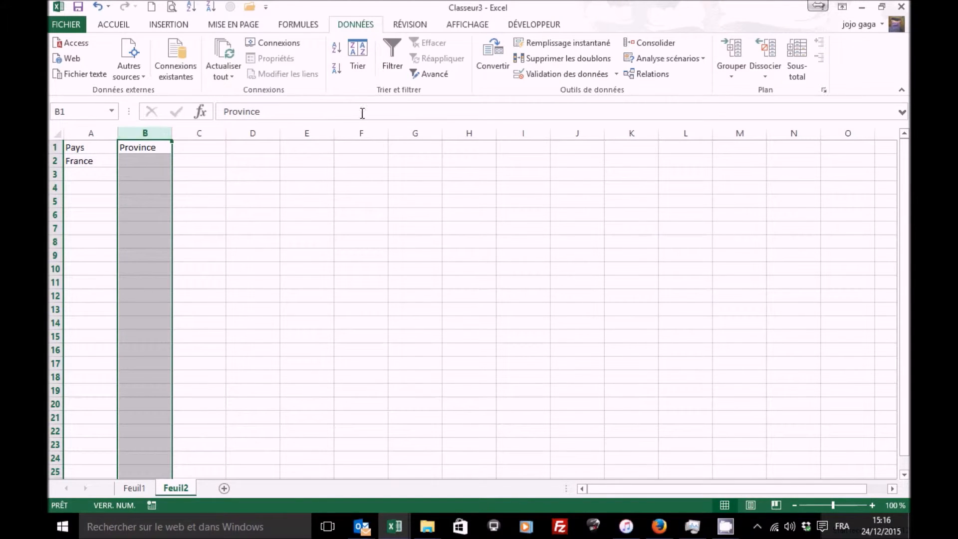
click(549, 76)
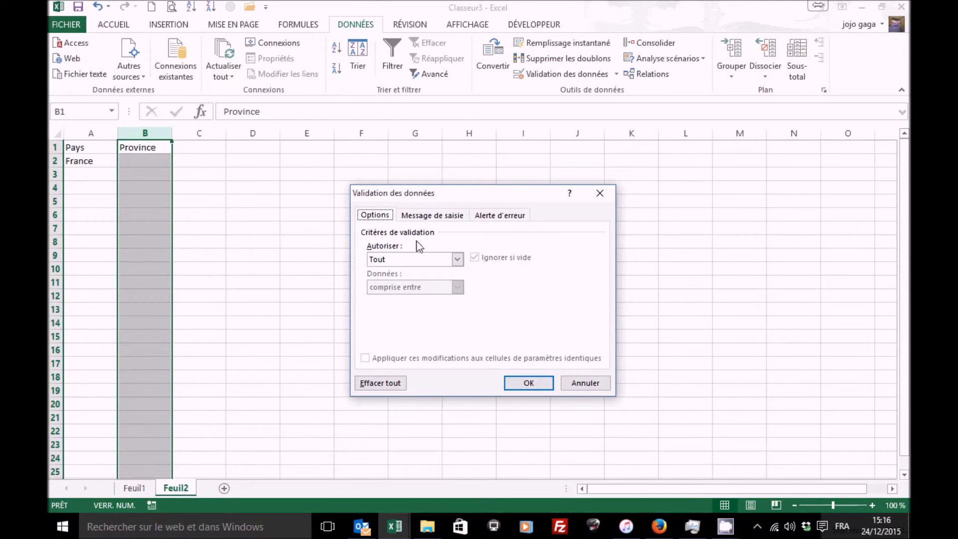
click(456, 260)
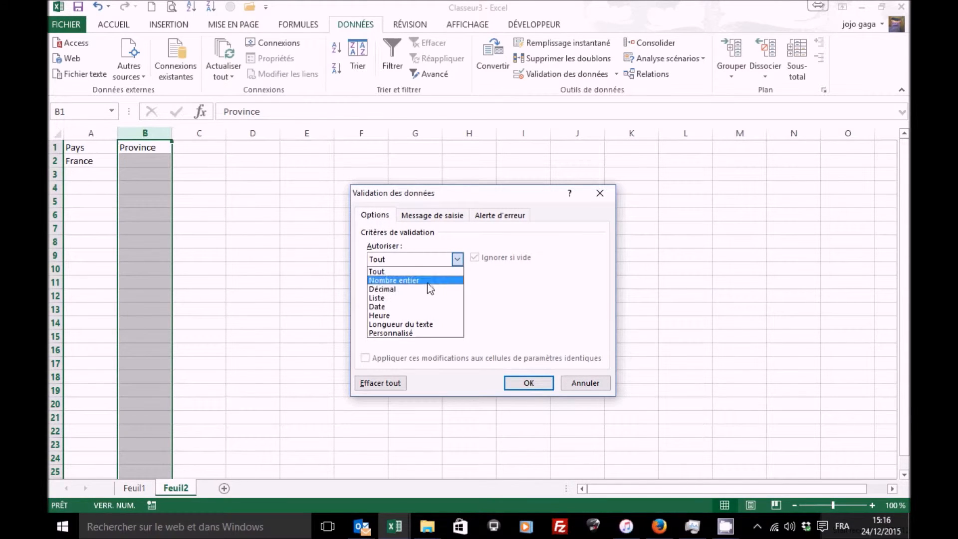
click(397, 300)
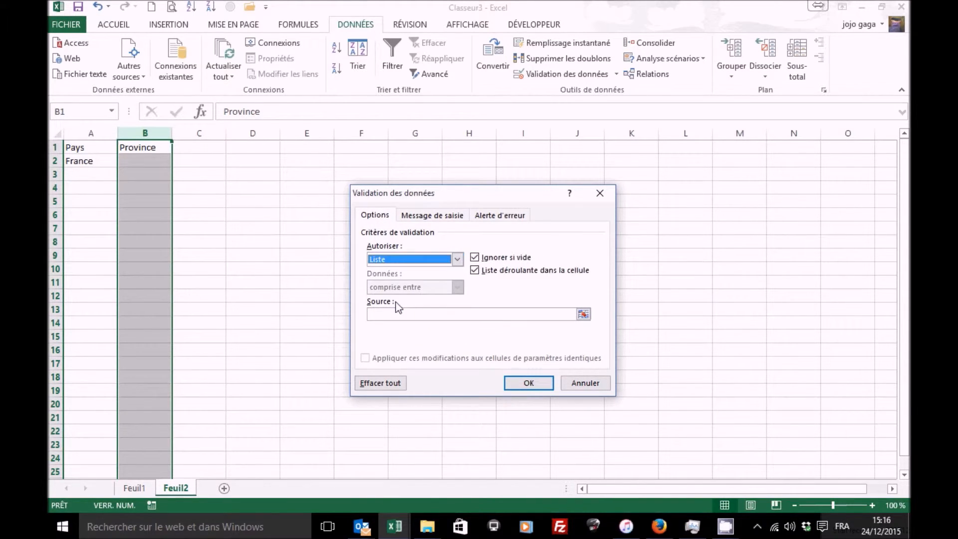
click(394, 313)
text(=indirect()
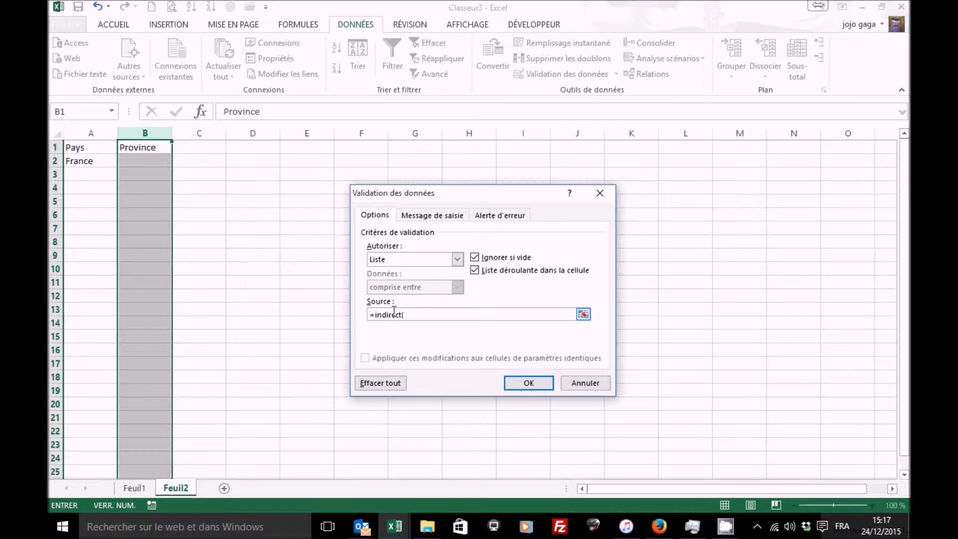
text("Tbl"&)
click(106, 147)
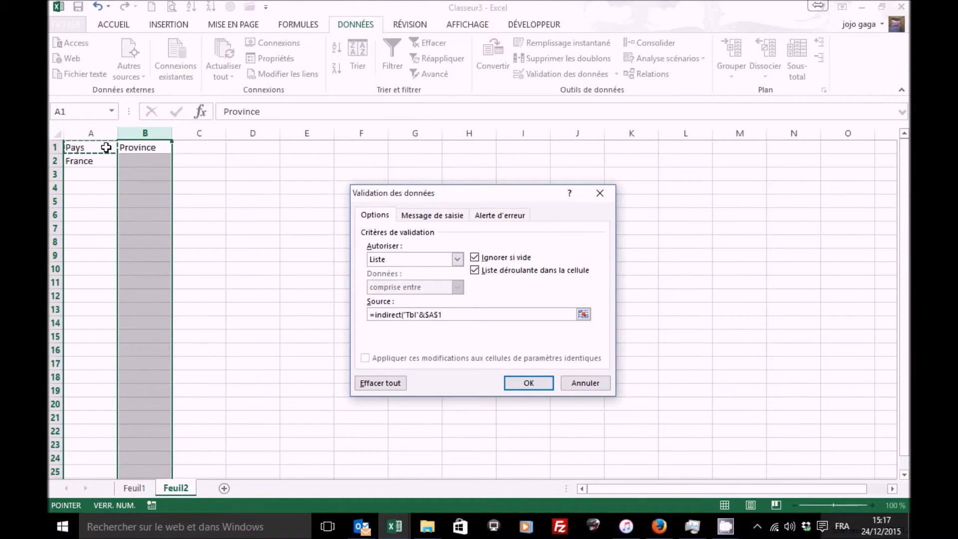
key(F4)
key(F4)
text())
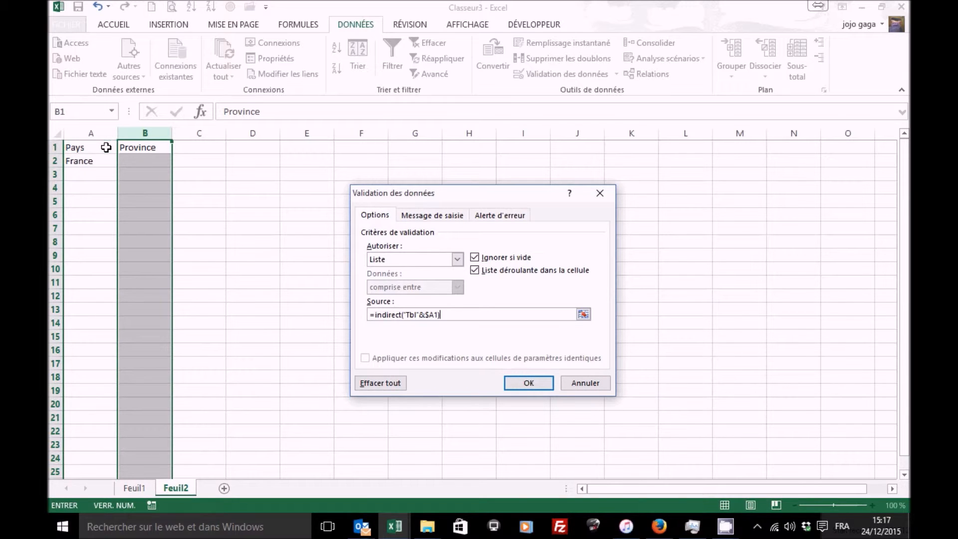
click(527, 383)
Step: Choose Bretagne from the dependent province list in cell B2
click(155, 159)
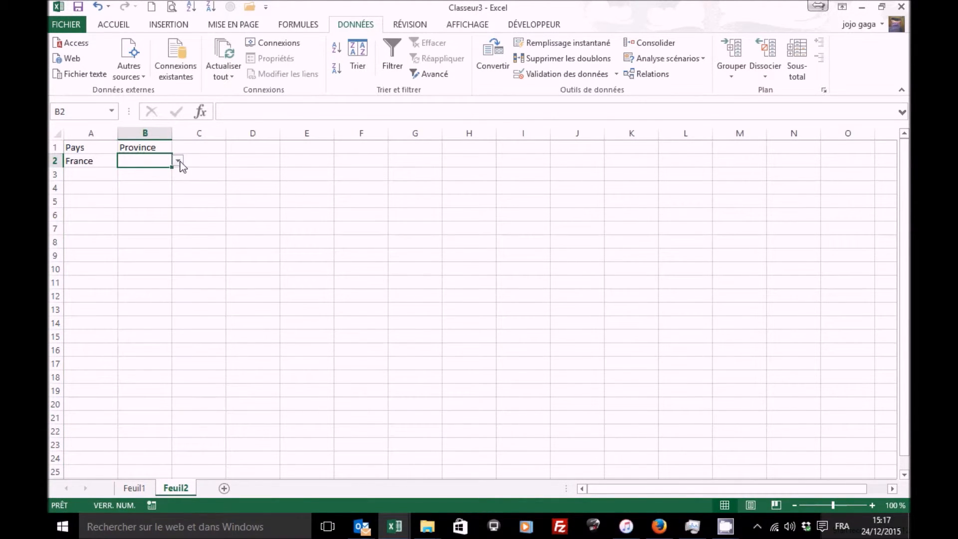
click(179, 161)
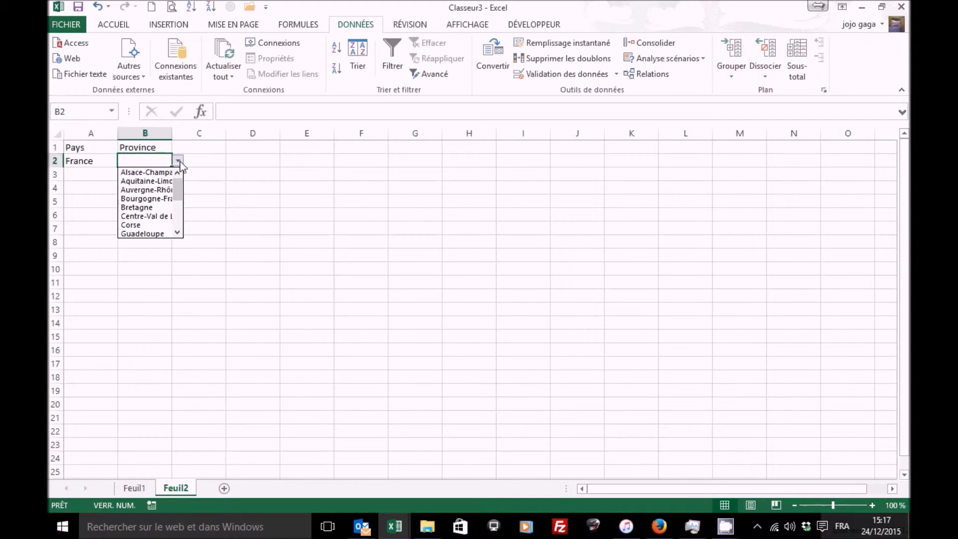
click(147, 207)
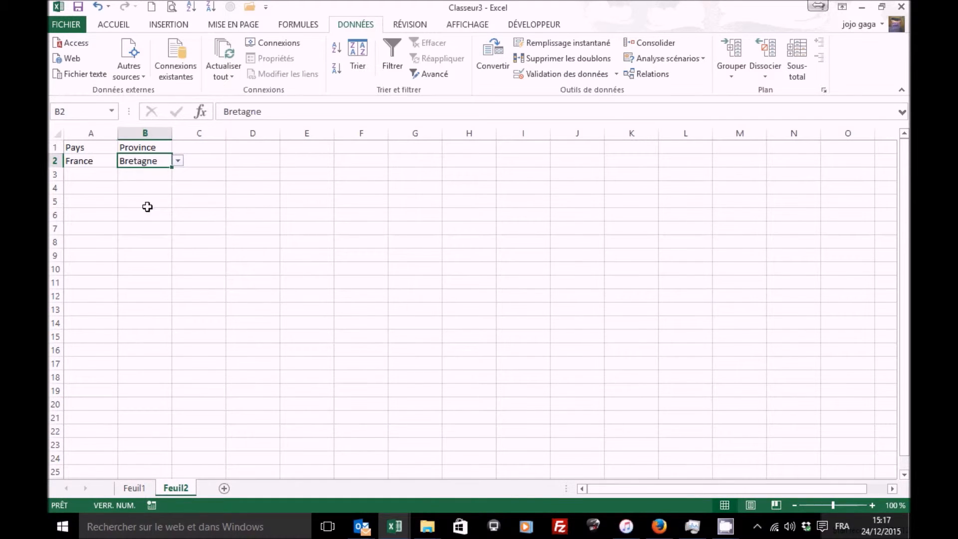
Step: Fill row 3 from the validation lists with Allemagne in A3 and Bavière in B3
click(106, 173)
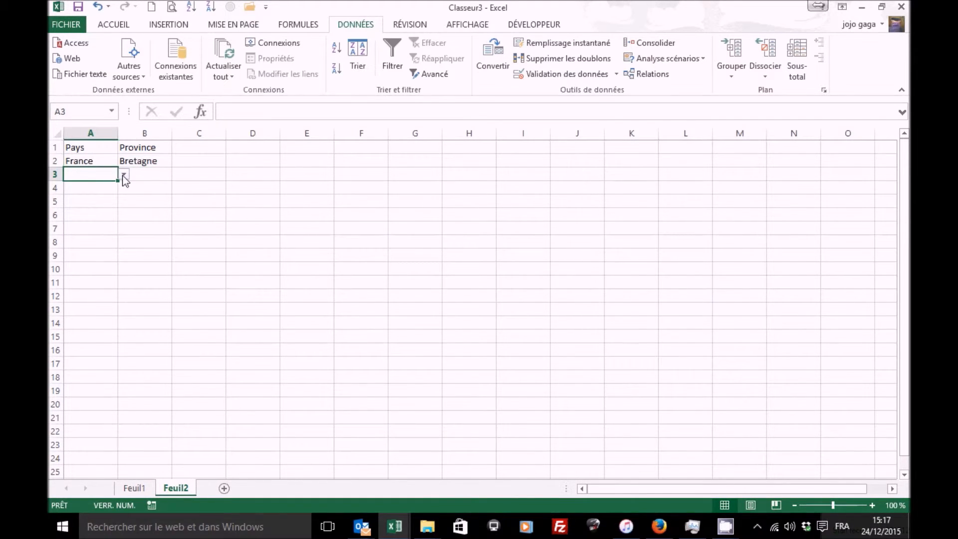
click(123, 174)
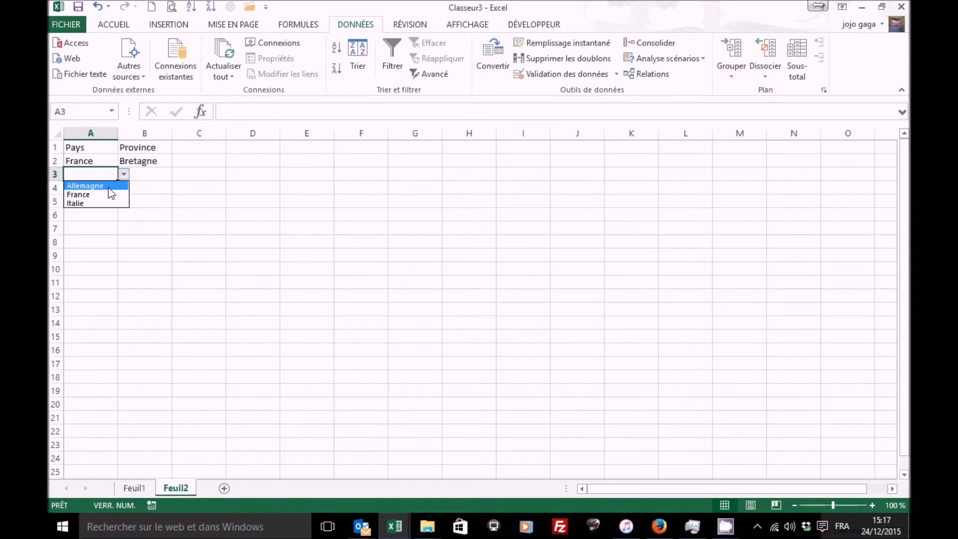
click(109, 187)
click(144, 173)
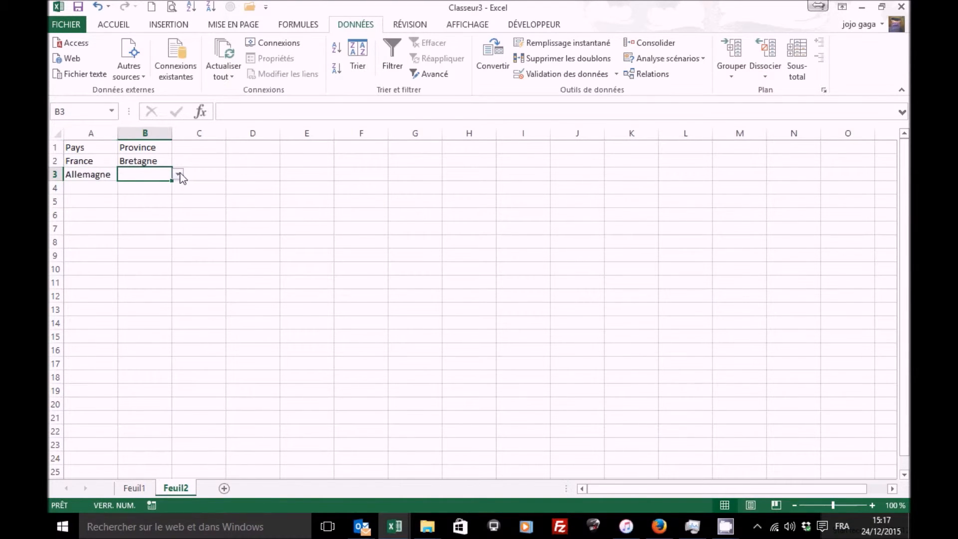
click(178, 174)
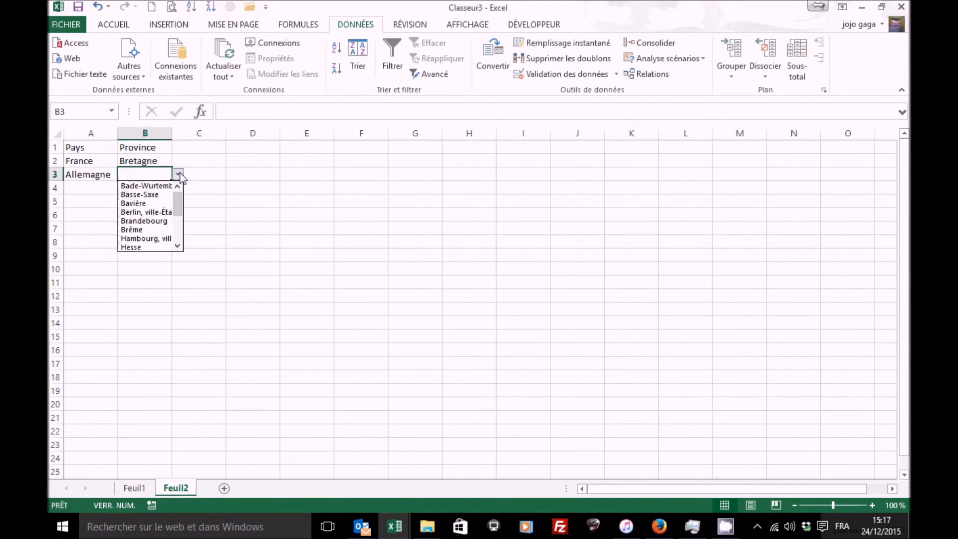
click(150, 203)
Step: Fill row 4 from the validation lists with Italie in A4 and Calabre in B4
click(112, 187)
click(123, 187)
click(106, 218)
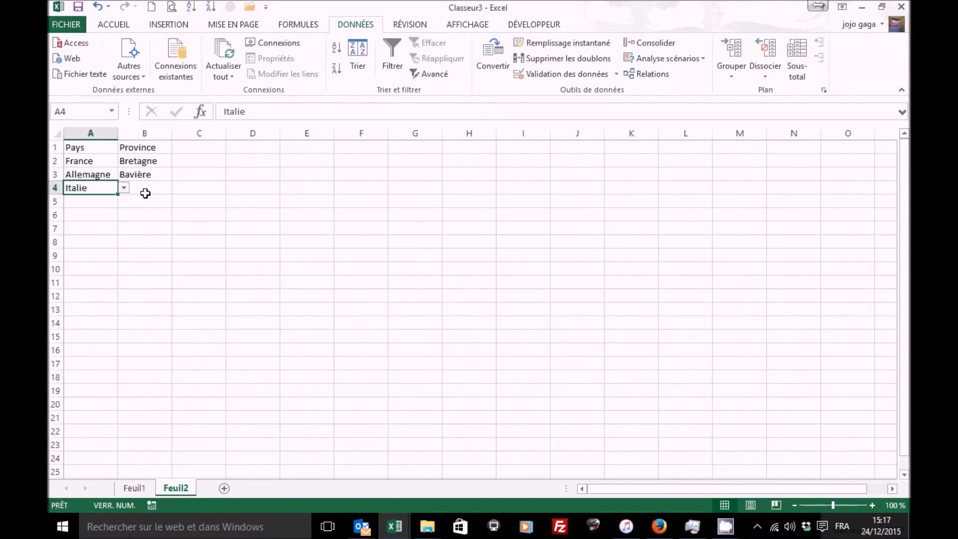
click(148, 189)
click(178, 188)
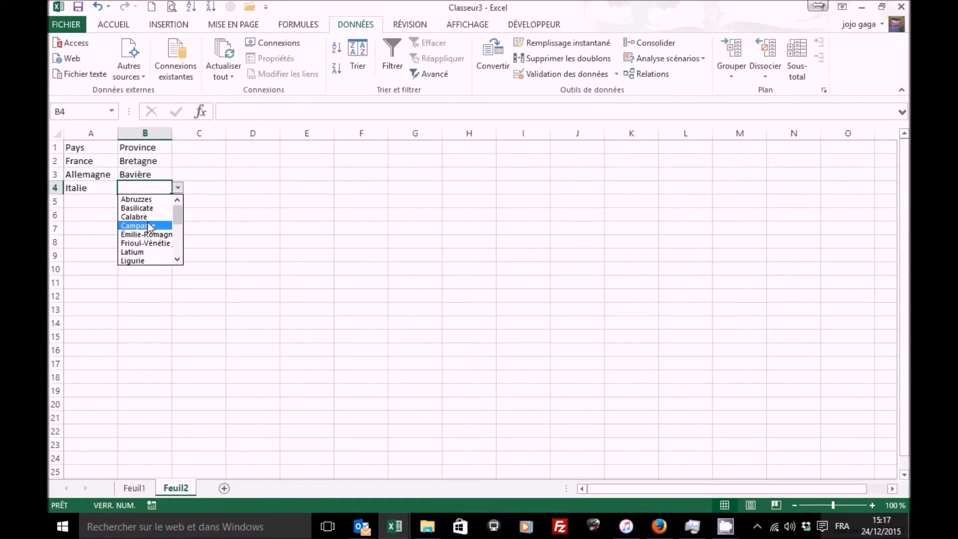
click(133, 216)
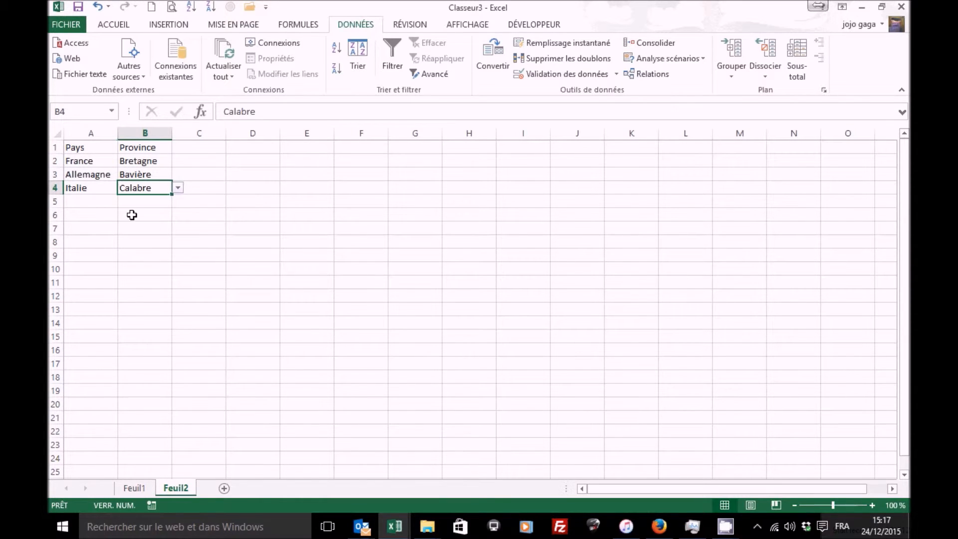
Step: Change row 4 to France in A4 and Corse in B4 using the validation lists
click(100, 188)
click(123, 188)
click(107, 208)
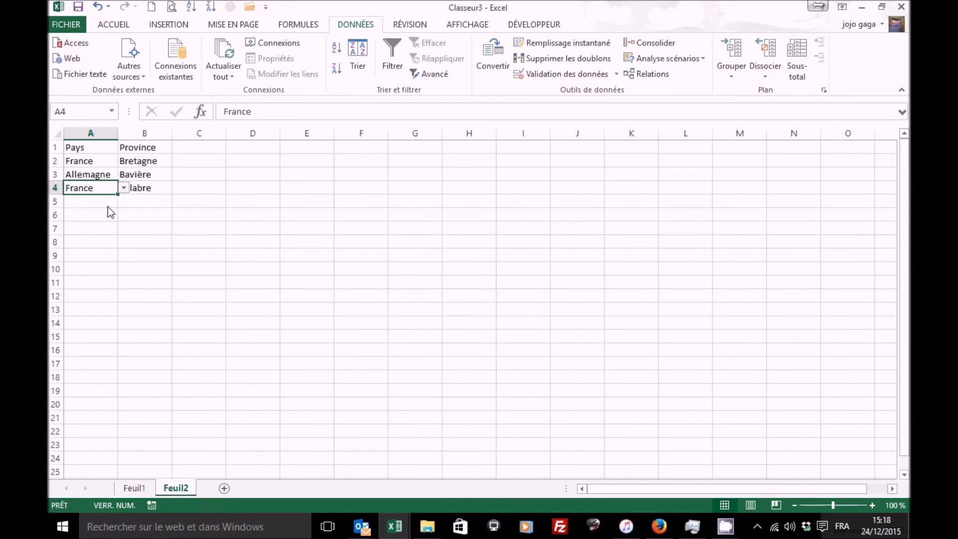
click(149, 189)
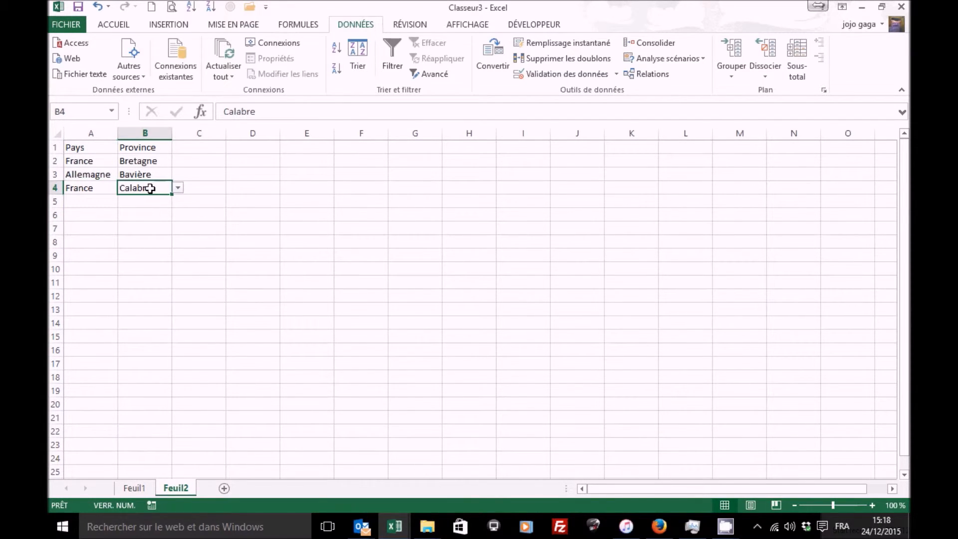
click(178, 188)
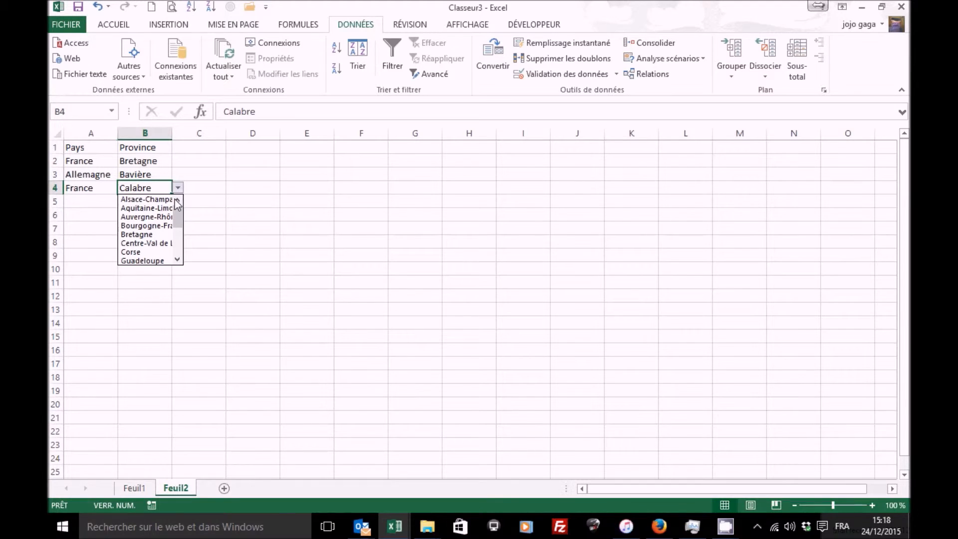
click(141, 251)
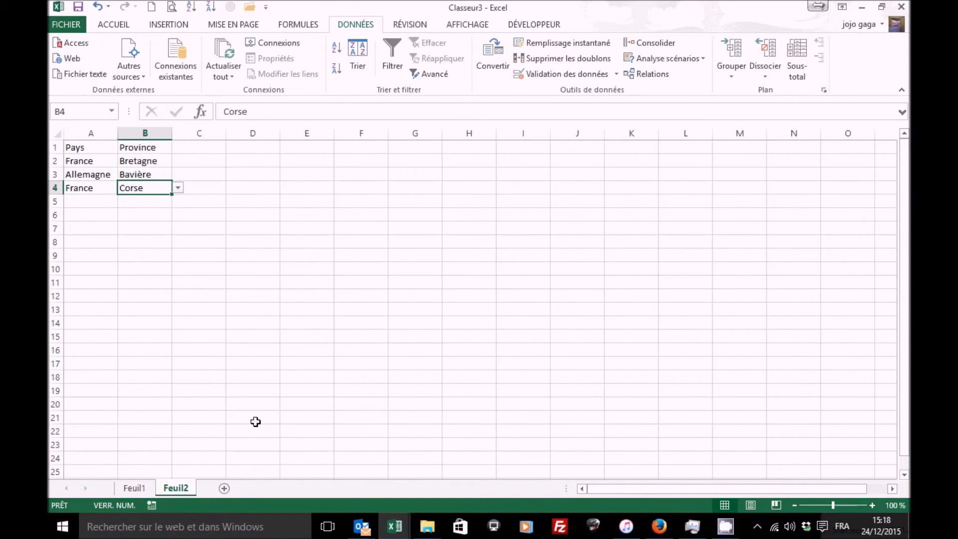
Step: Add Espagne in A5 and Portugal in A6 to extend the Pays table on Feuil1
click(143, 491)
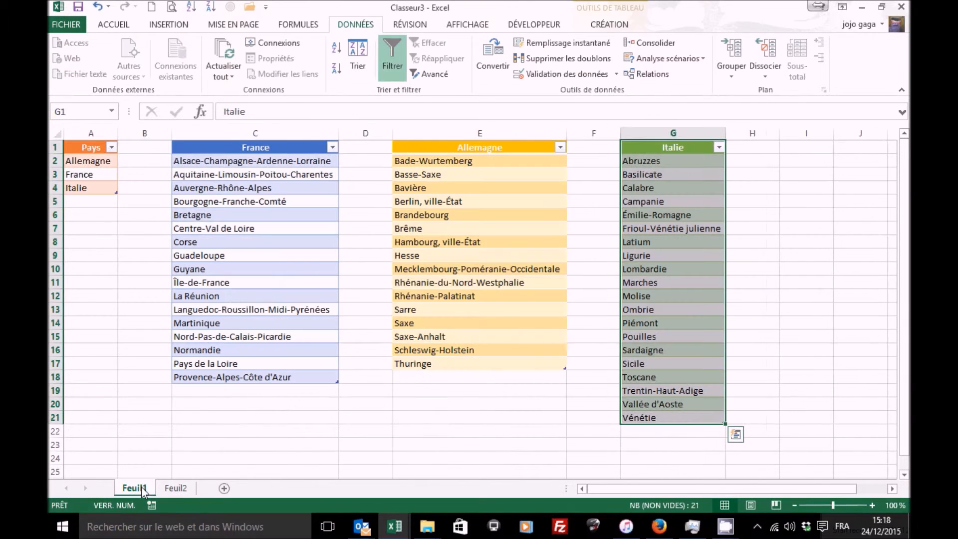
click(94, 201)
text(Espàagne)
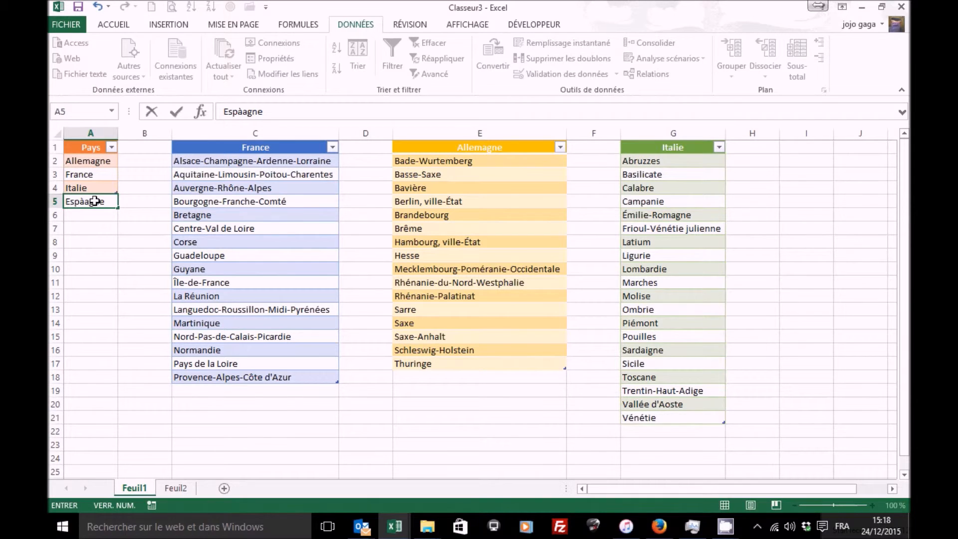
key(BackSpace)
key(BackSpace)
key(BackSpace)
key(BackSpace)
key(BackSpace)
text(agne)
key(Return)
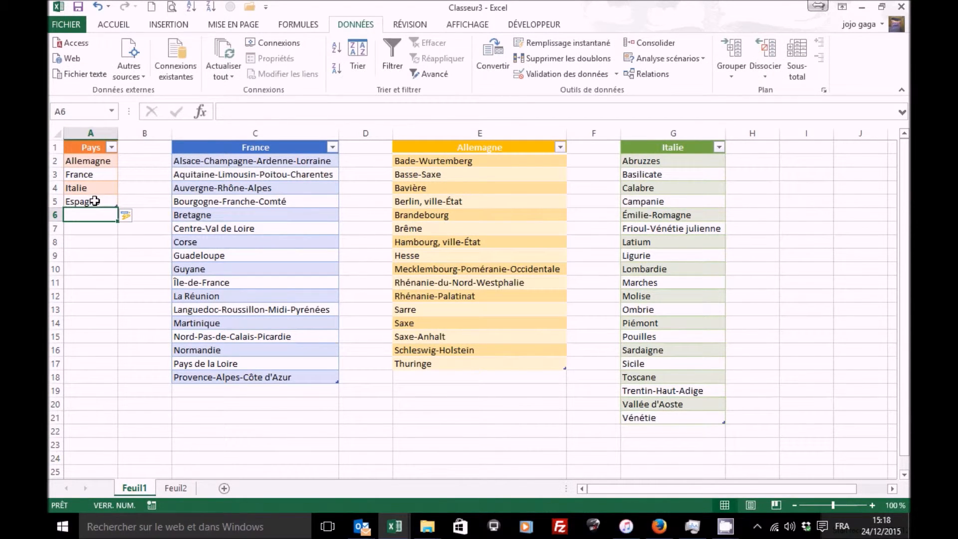
text(Portugal)
key(Return)
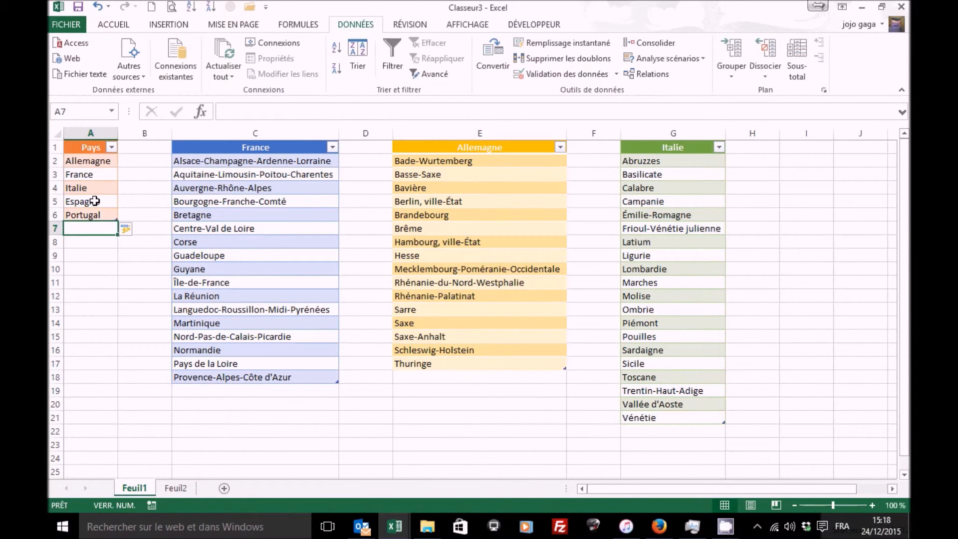
Step: Open the country validation list in cell A5 of Feuil2 to check its entries
click(180, 488)
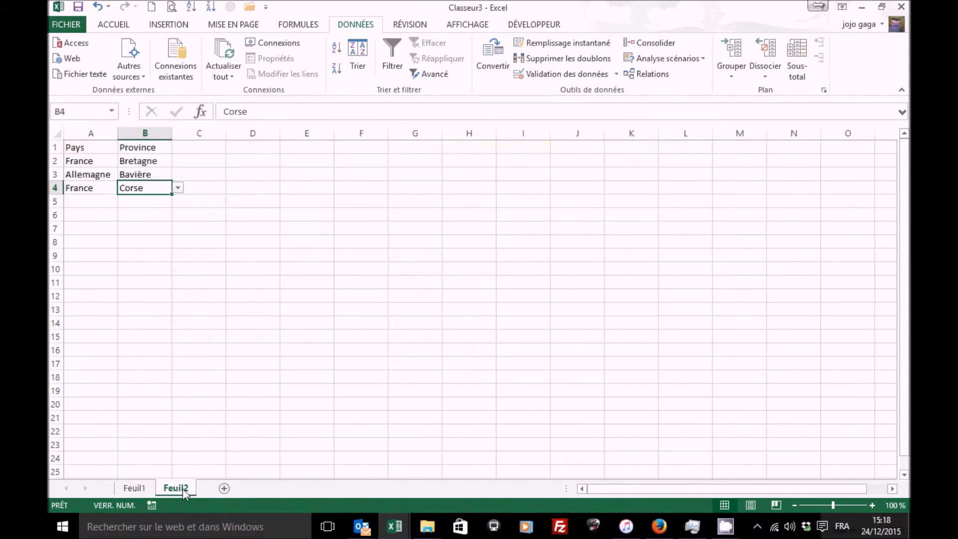
click(109, 198)
click(122, 201)
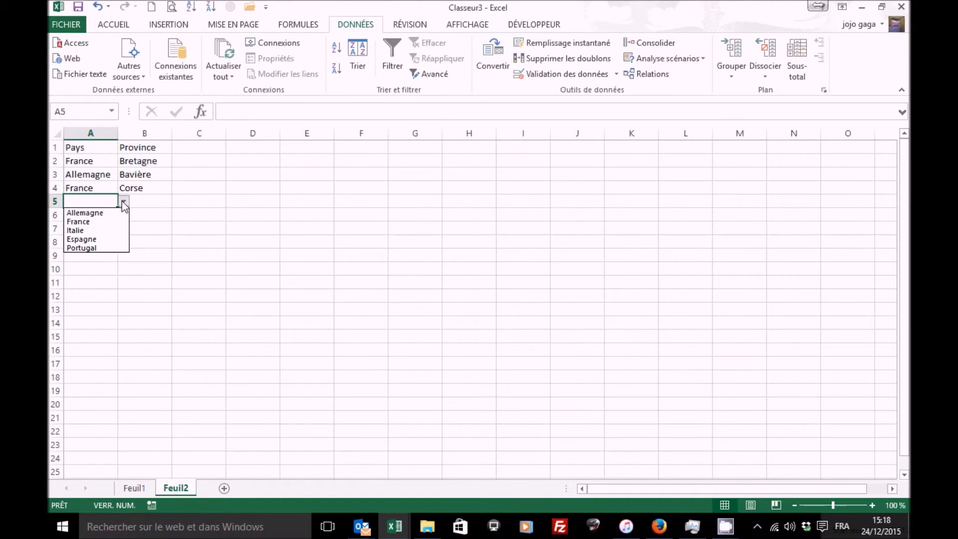
Step: Choose Espagne in A5 of Feuil2 from the country validation list
click(94, 240)
click(149, 203)
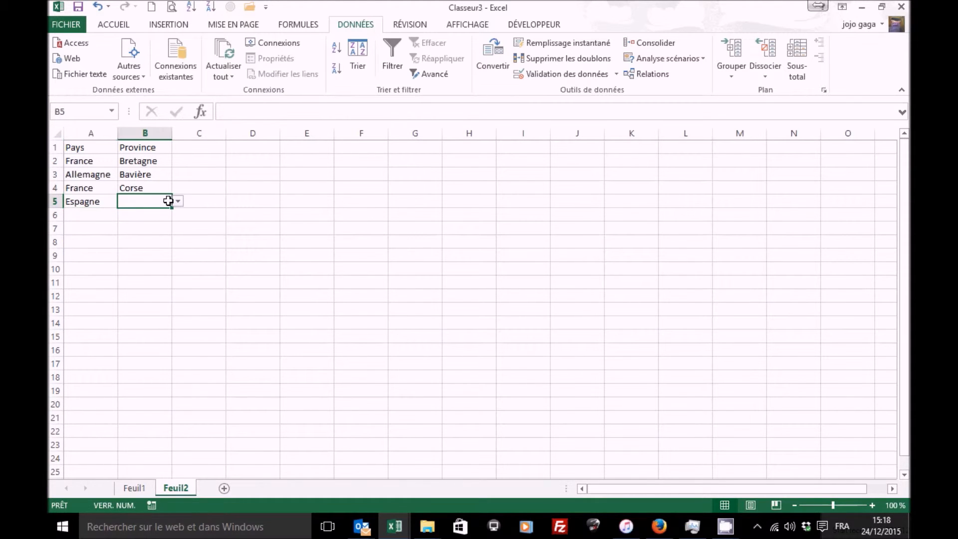
Step: On Feuil1, enter the header Espagne in I1 and fill I2:I6 with the series Esp1 to Esp5
click(144, 492)
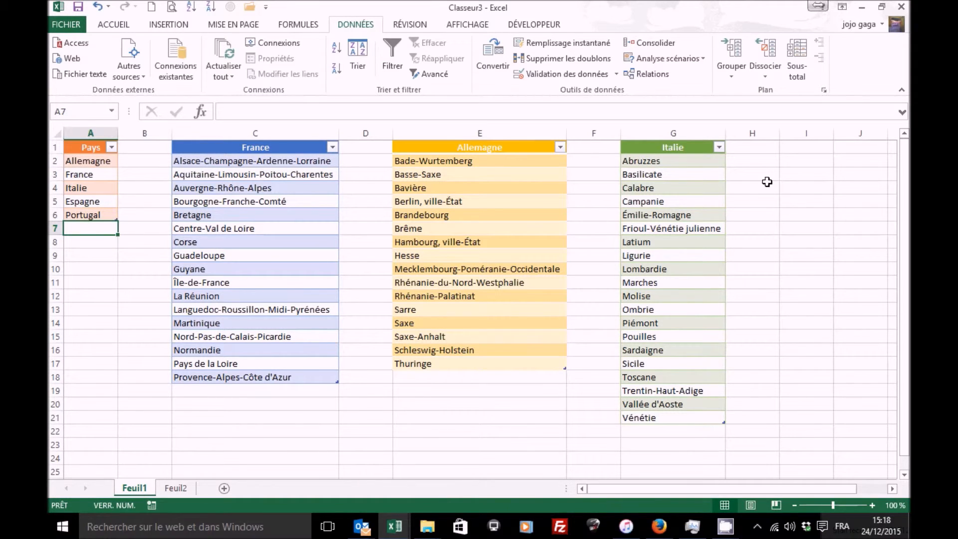
click(801, 147)
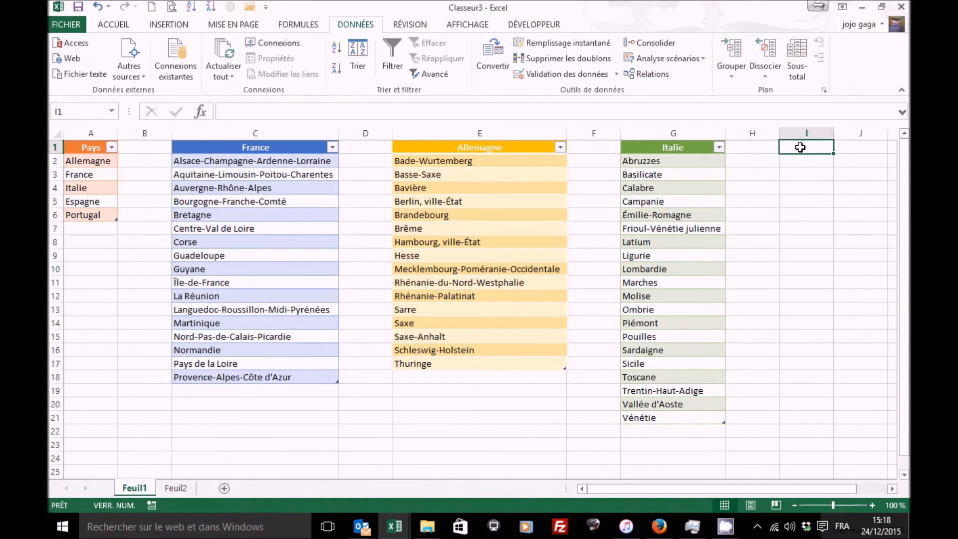
text(Espagne)
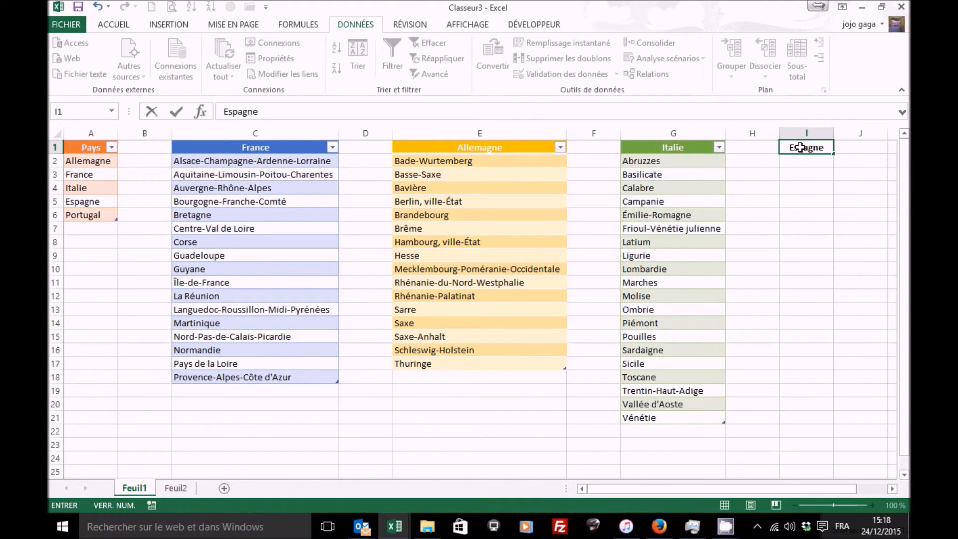
key(Return)
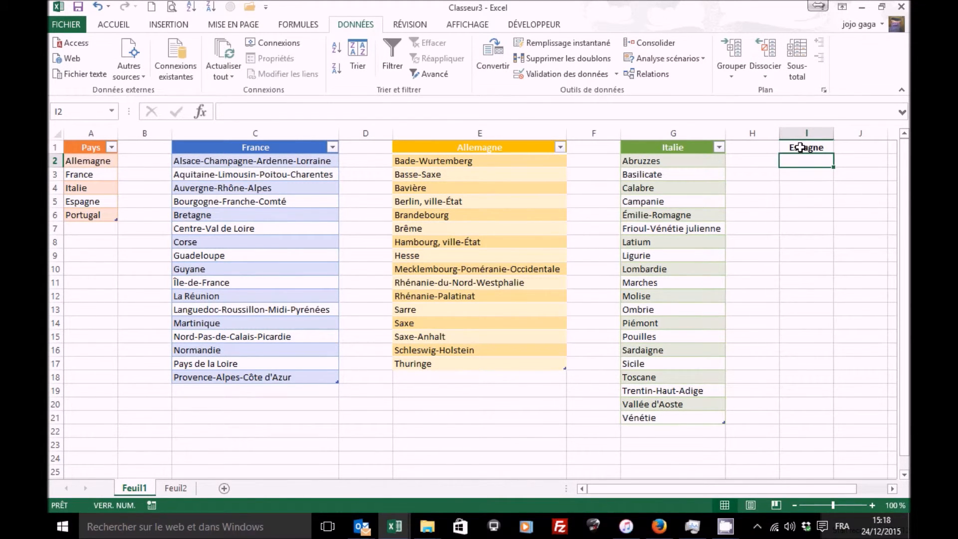
text(ES)
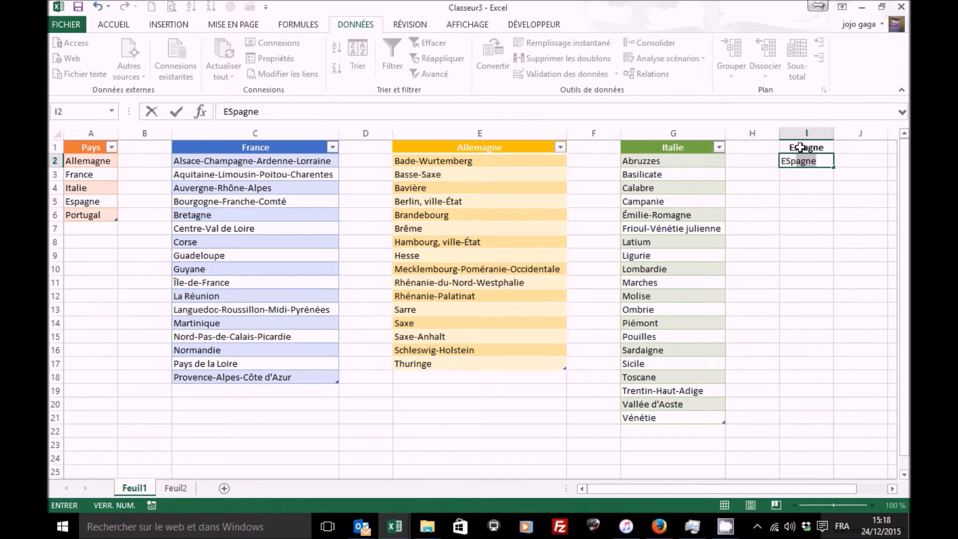
key(BackSpace)
key(BackSpace)
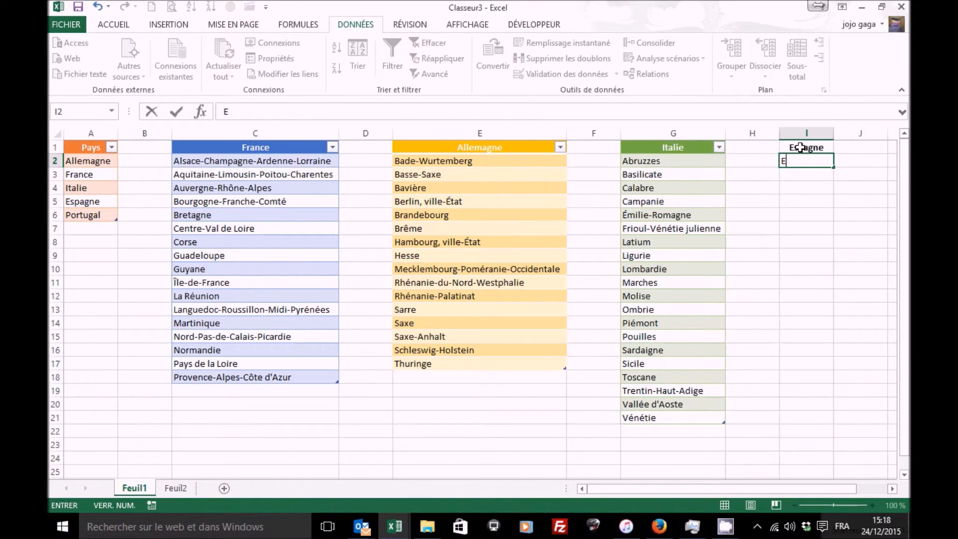
text(sp1)
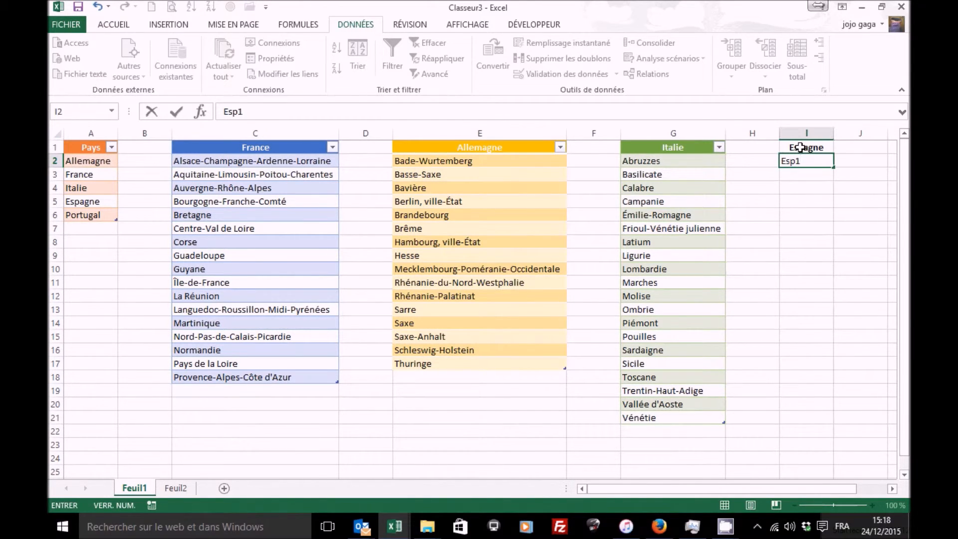
key(Return)
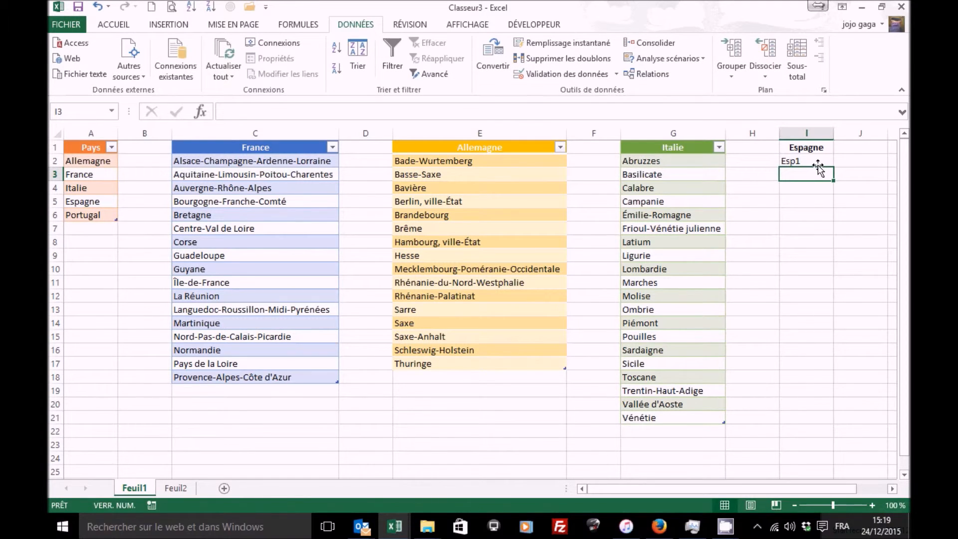
click(818, 162)
drag(831, 167, 838, 222)
Step: Format I1:I6 as a table with headers in a gold medium style and name it TblEspagne
click(812, 166)
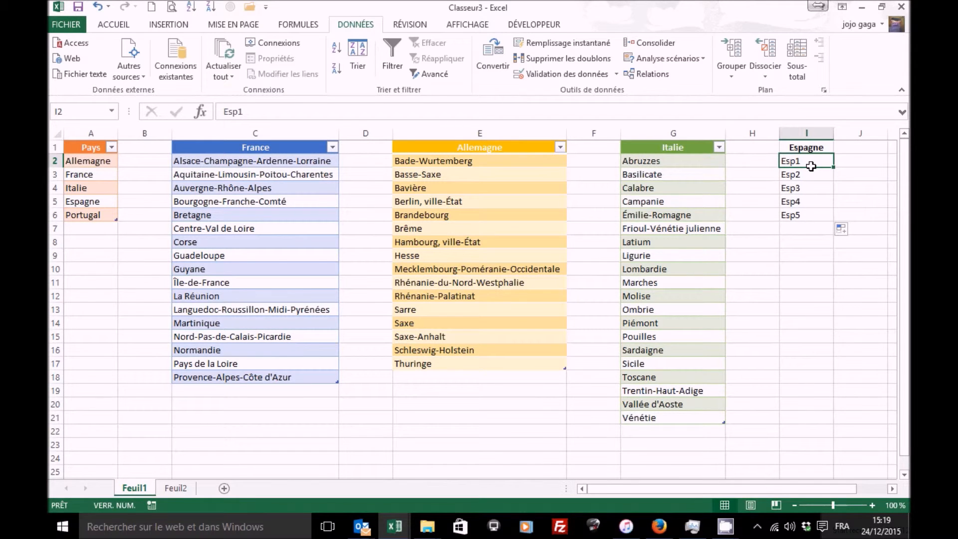
click(113, 25)
click(554, 73)
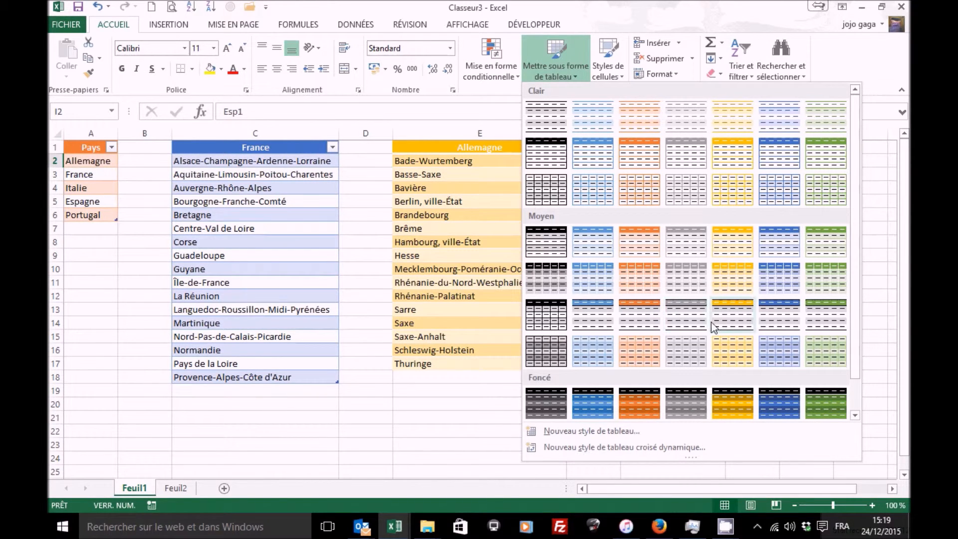
click(740, 304)
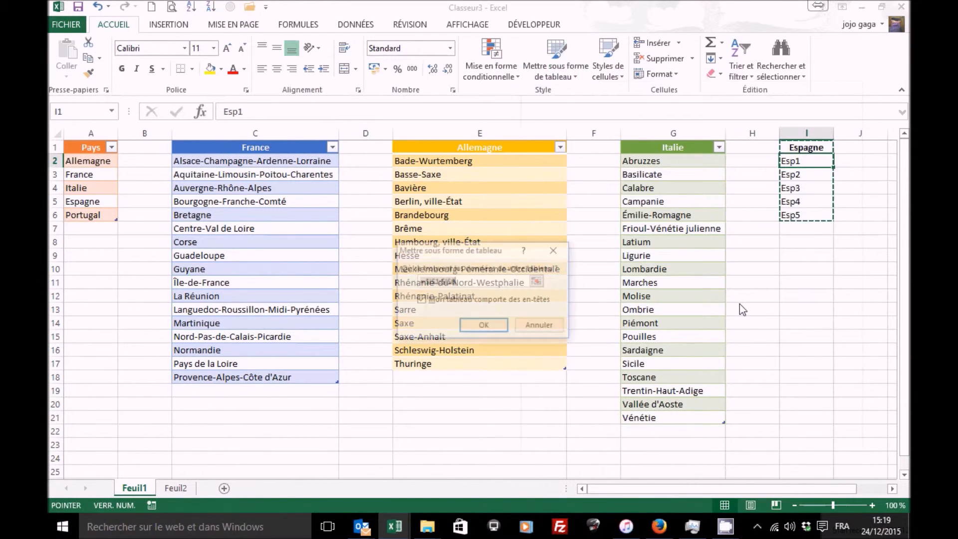
click(496, 328)
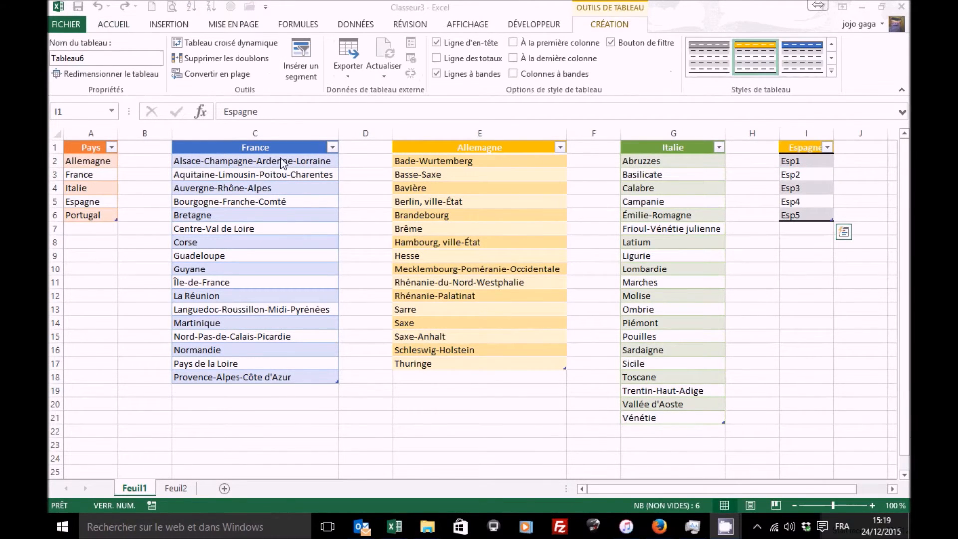
click(116, 59)
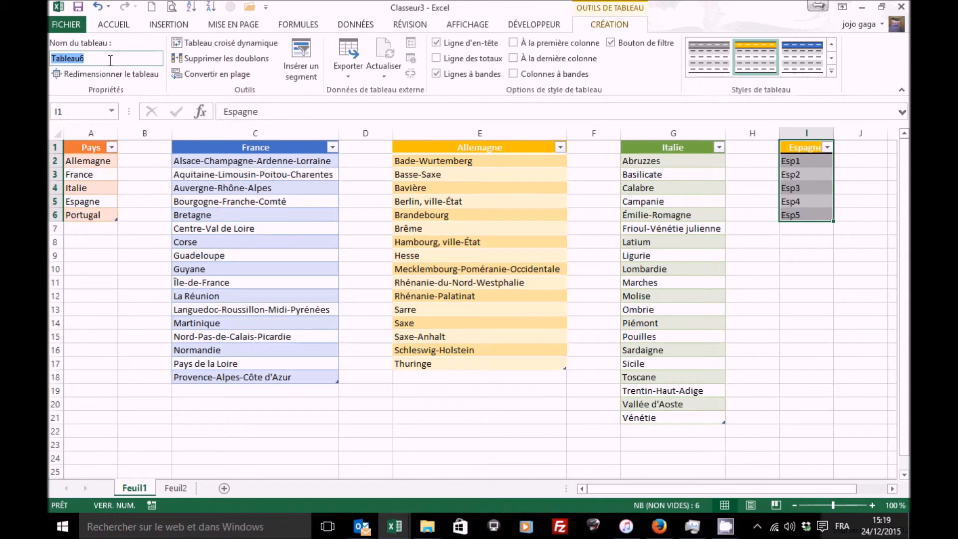
text(TblEspagne)
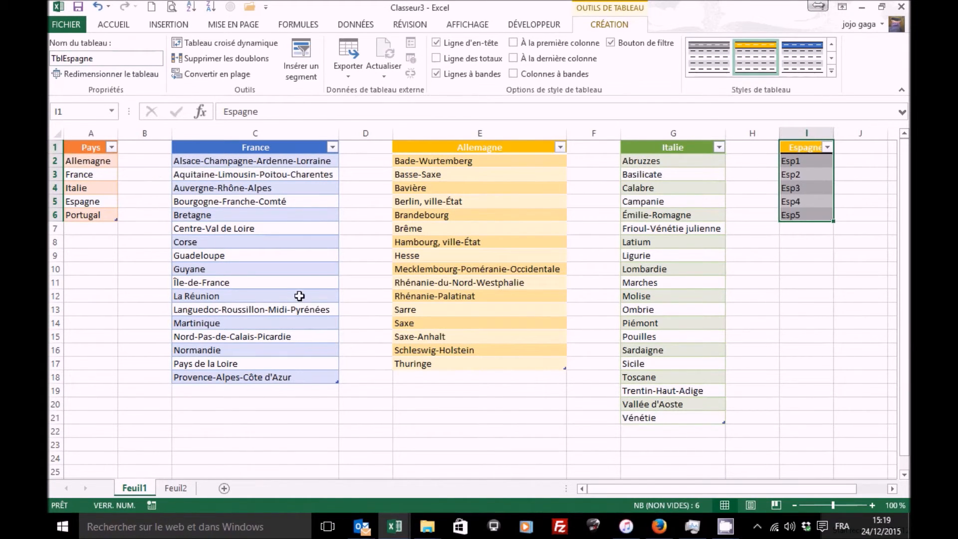
Step: Choose Esp3 in B5 of Feuil2 from the province validation list and recheck the list's entries
click(178, 488)
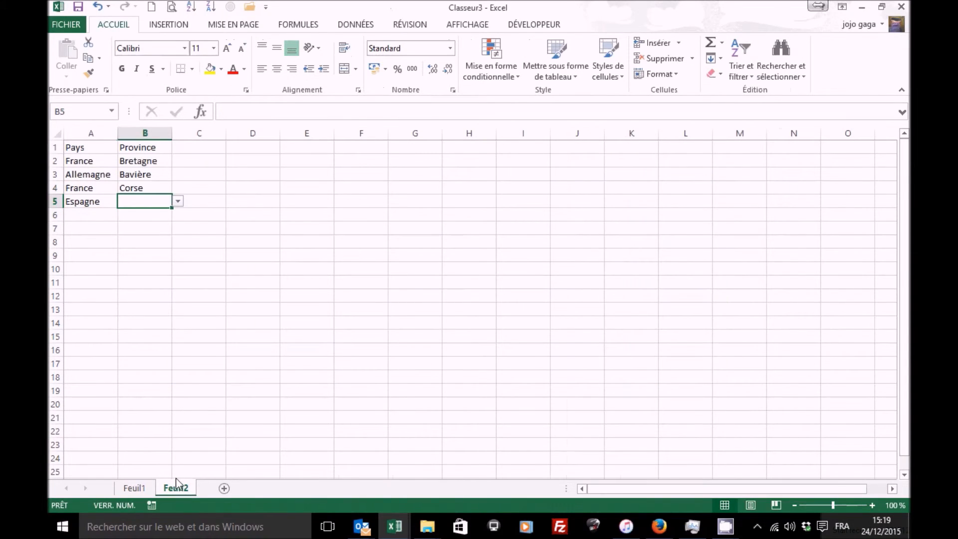
click(178, 202)
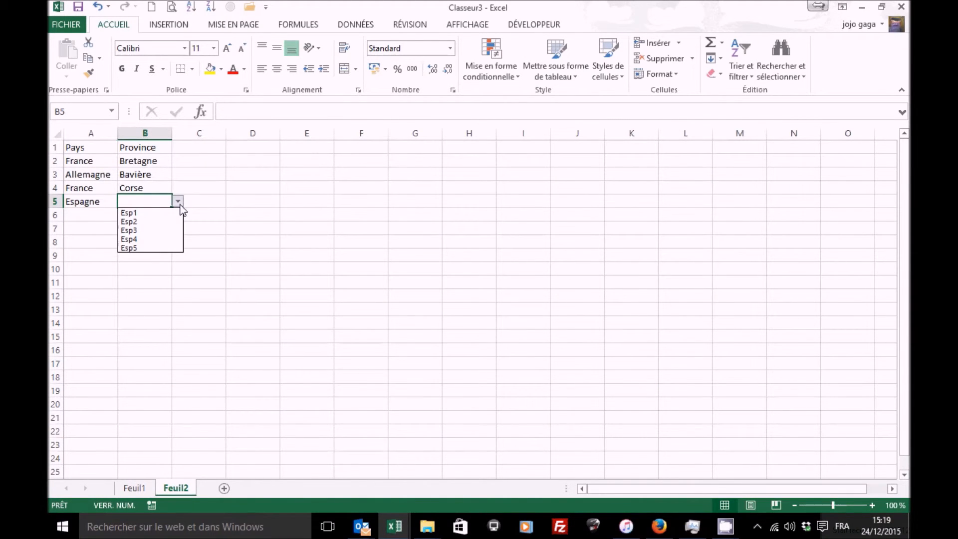
click(159, 231)
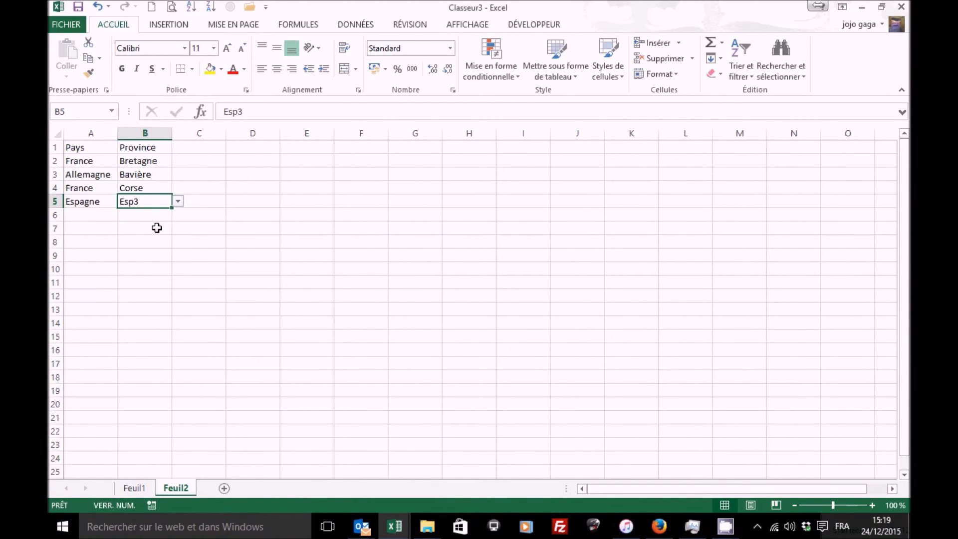
click(178, 201)
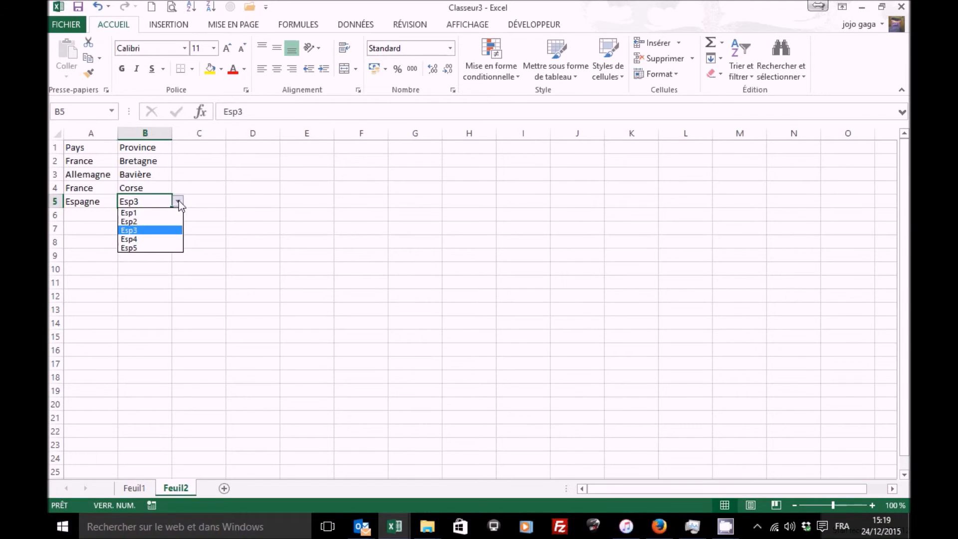
click(178, 201)
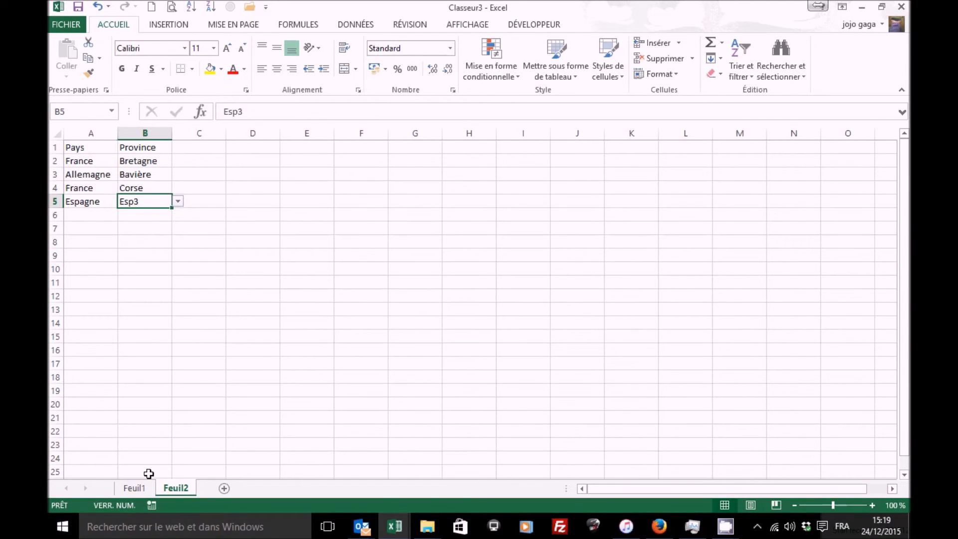
Step: Add Esp6 in I7 of Feuil1 to extend the Espagne table
click(134, 488)
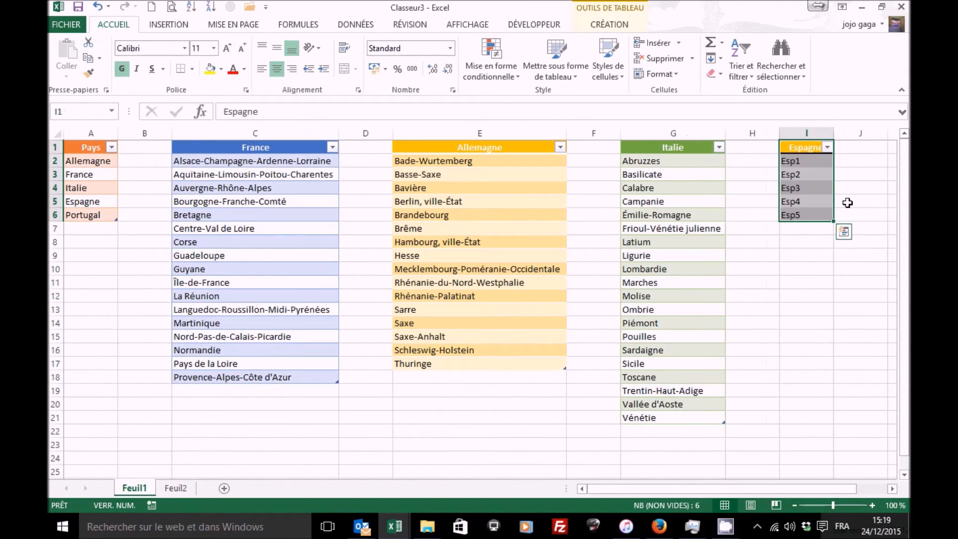
click(822, 217)
click(815, 225)
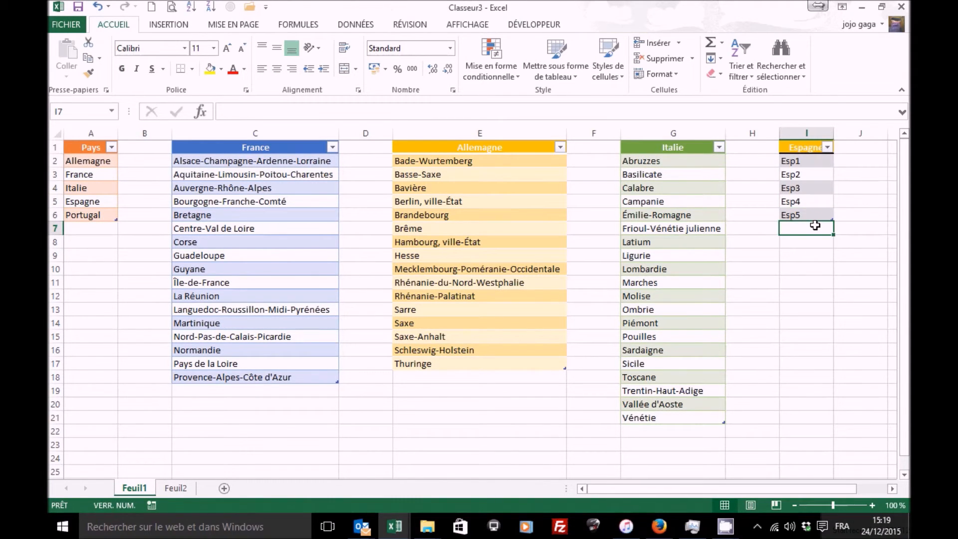
text(Esp6)
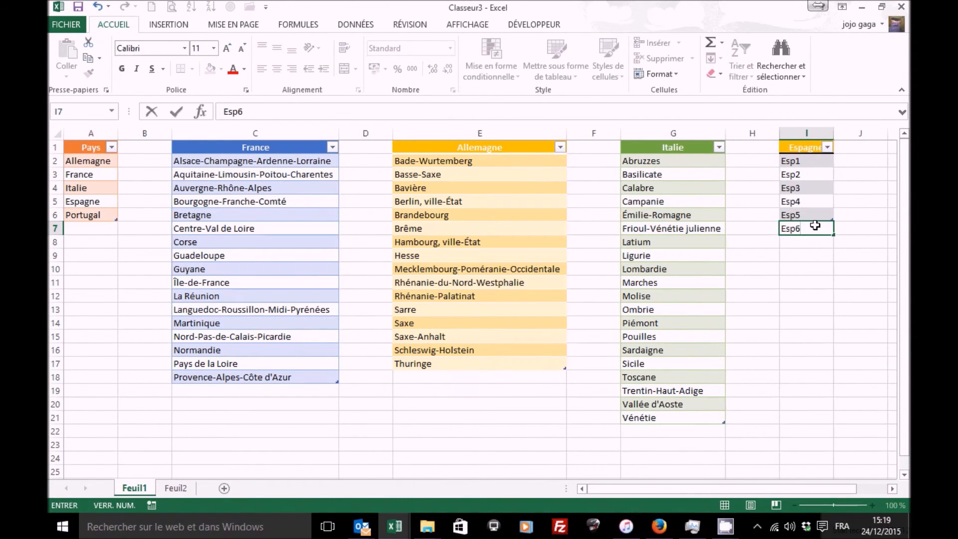
key(Return)
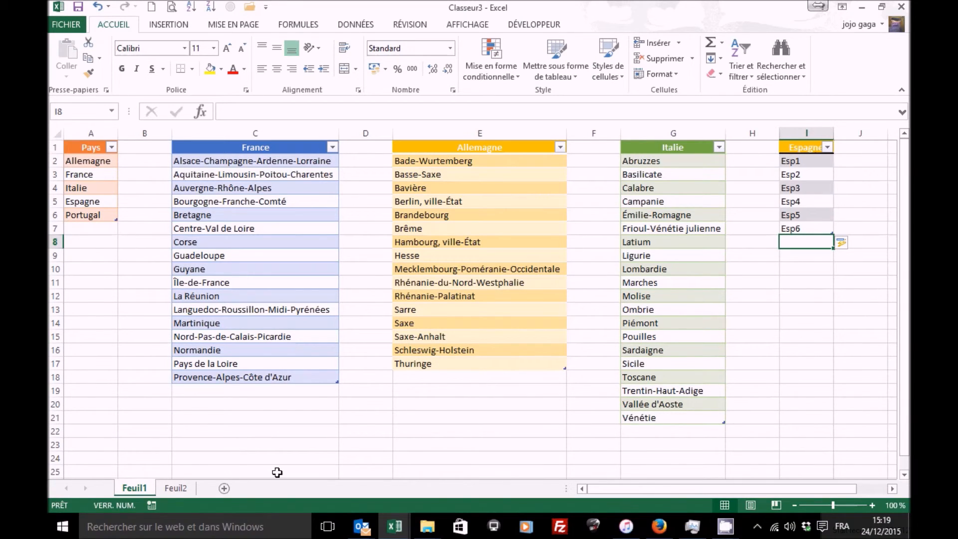
Step: Set the province in B5 of Feuil2 to Esp6 using the validation list
click(174, 492)
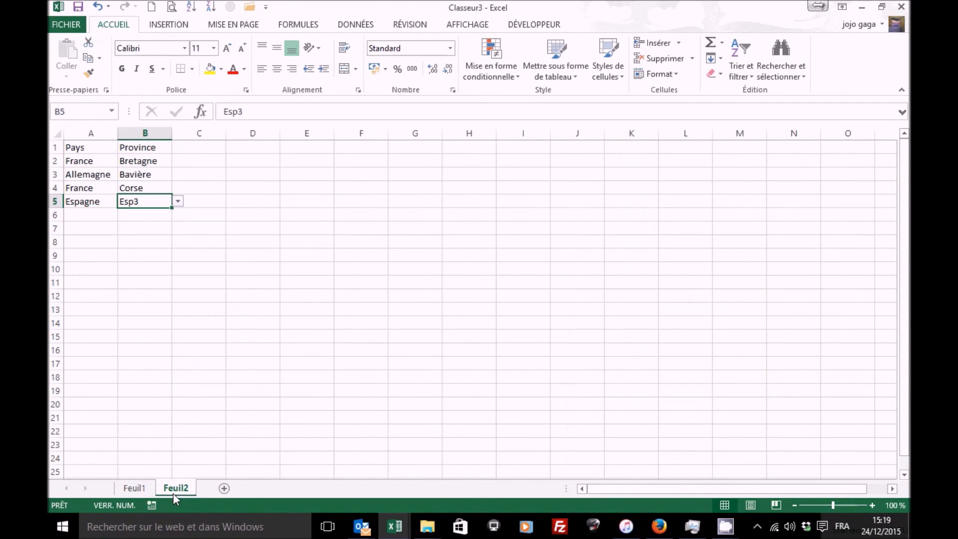
click(176, 202)
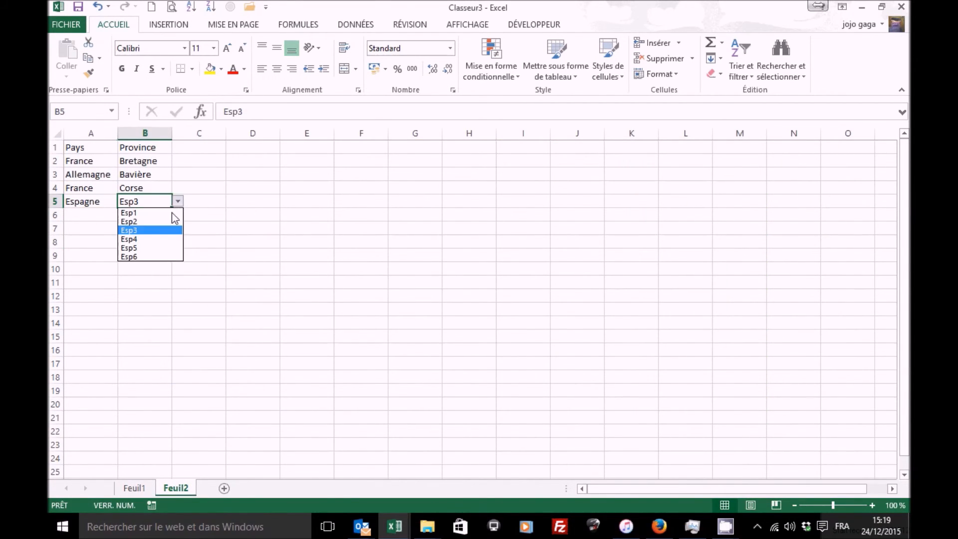
click(150, 257)
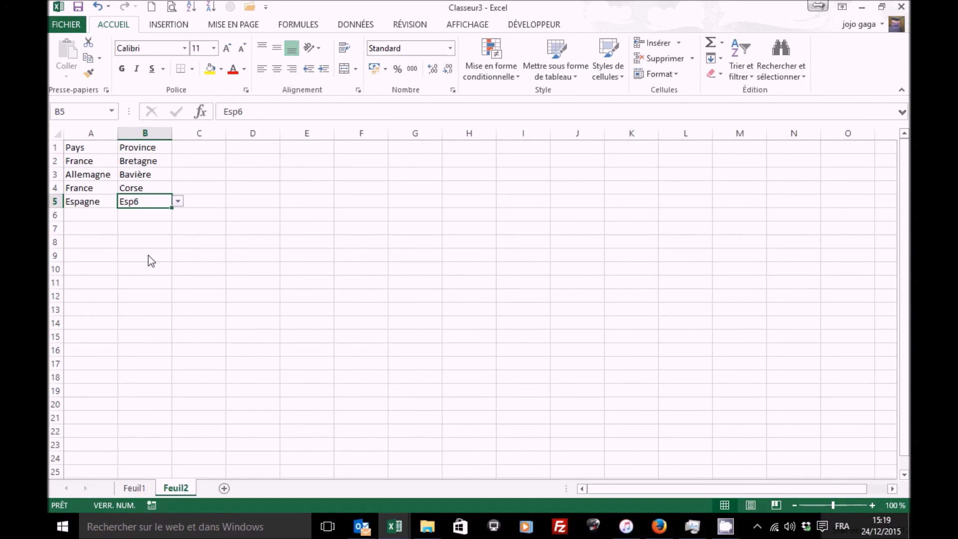
click(198, 247)
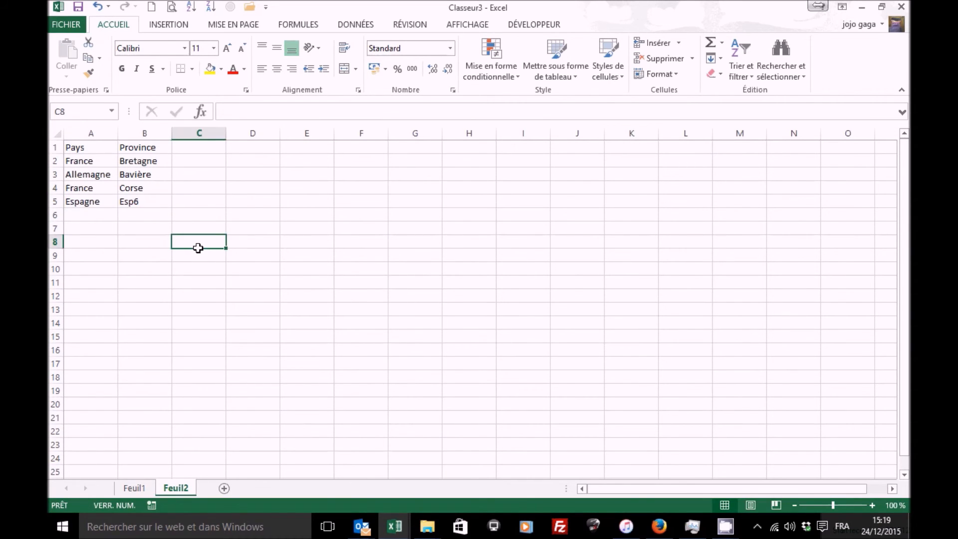